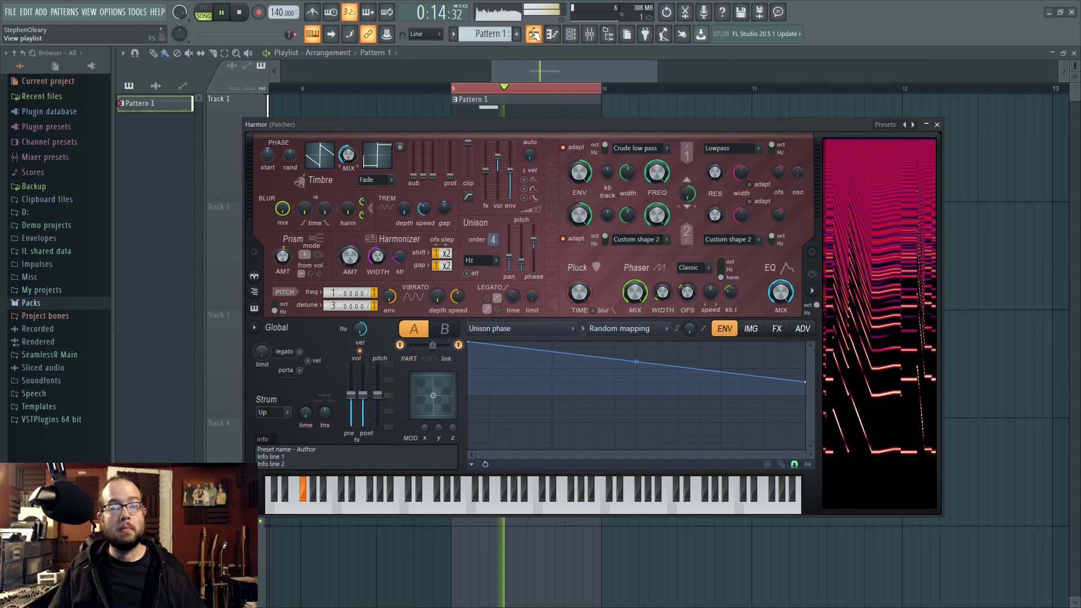
- Close Harmor, stop playback, and open the Patcher instrument from the Channel rack to show its module map
{"action": "left_click_drag", "start_coordinate": [557, 126], "coordinate": [583, 121]}
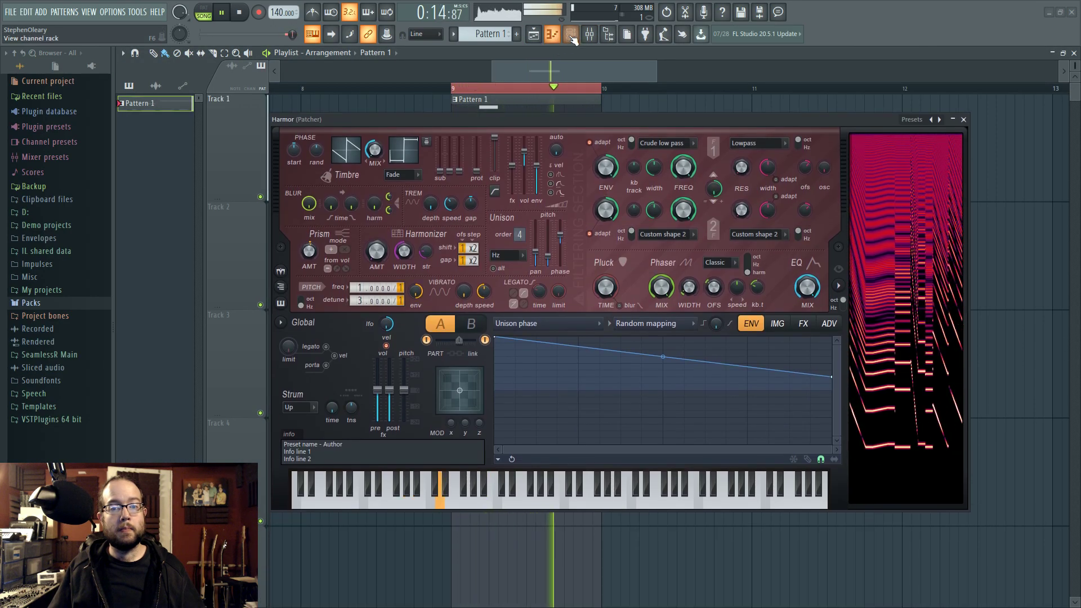
{"action": "left_click", "coordinate": [966, 120]}
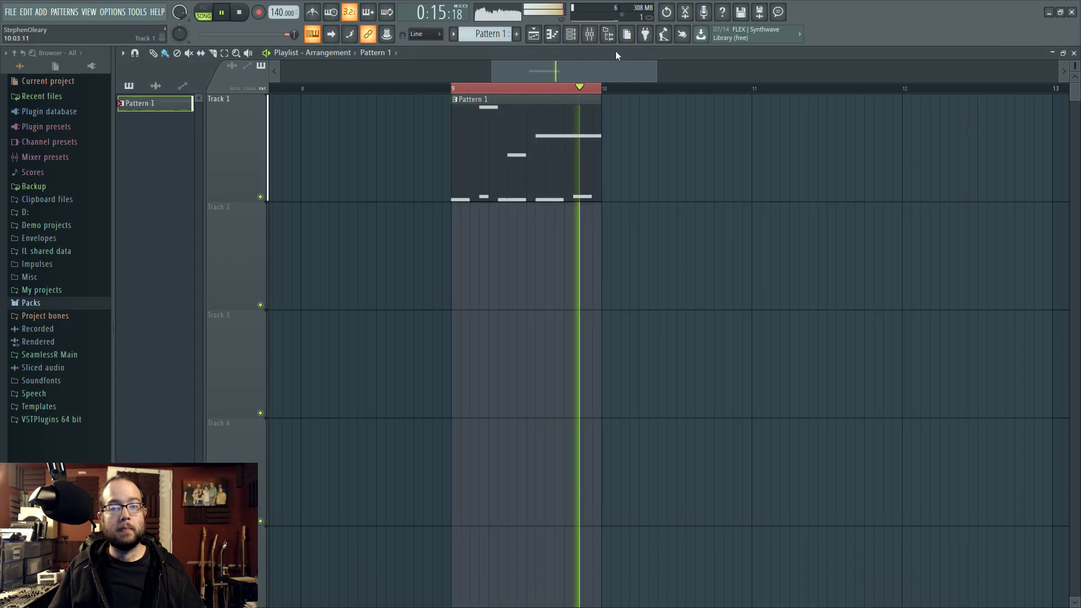
{"action": "left_click", "coordinate": [571, 33]}
{"action": "key", "text": "space"}
{"action": "left_click", "coordinate": [474, 258]}
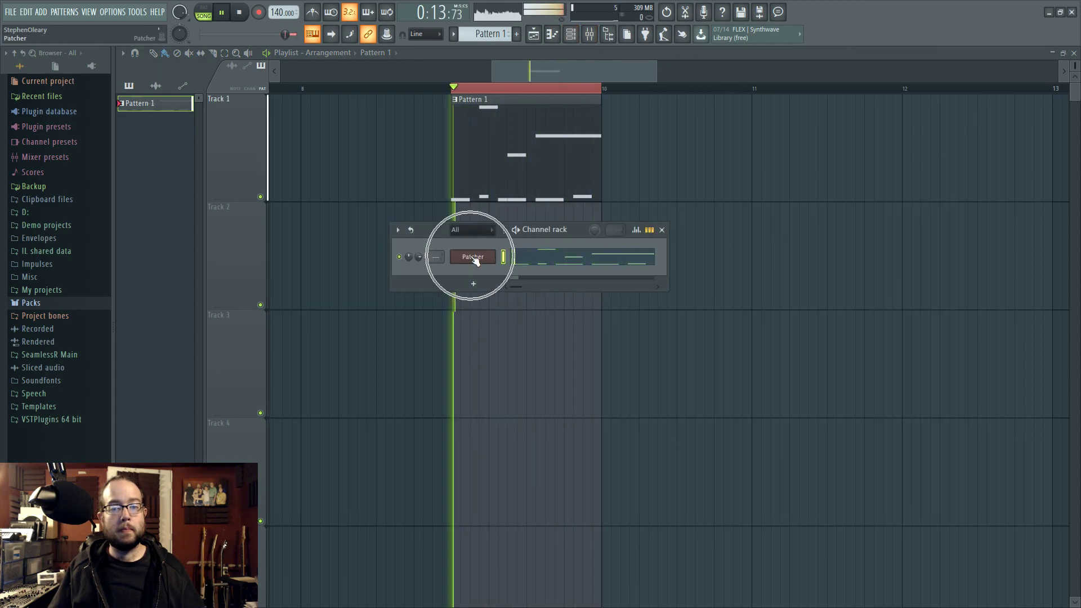
{"action": "left_click_drag", "start_coordinate": [532, 137], "coordinate": [516, 251]}
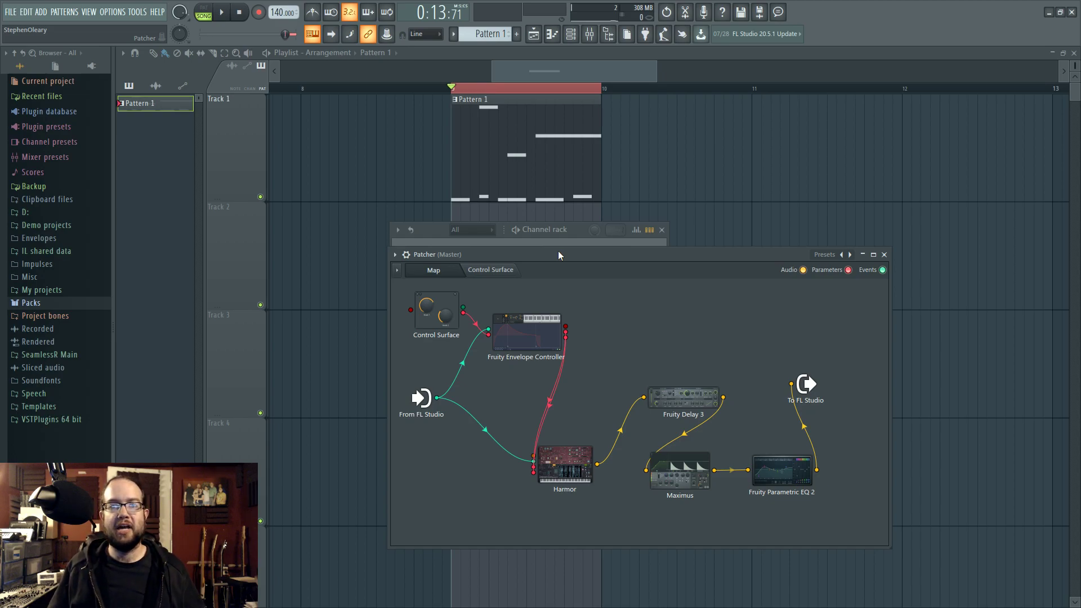
{"action": "left_click_drag", "start_coordinate": [559, 255], "coordinate": [546, 198]}
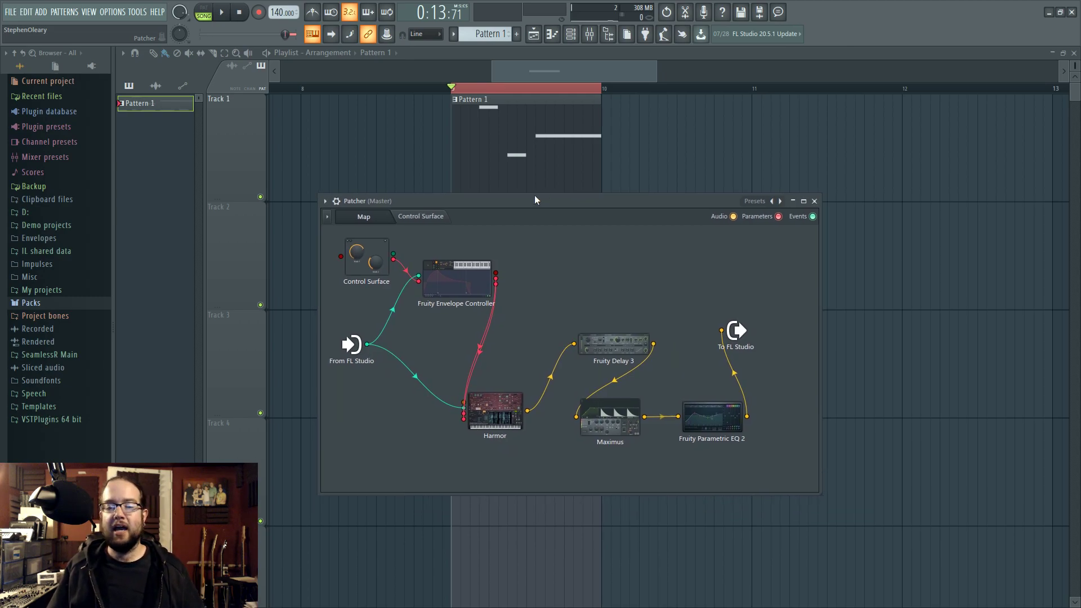
- Open the Fruity Envelope Controller and shape articulator 4's Random curve into a straight ramp from minimum to maximum
{"action": "double_click", "coordinate": [476, 273]}
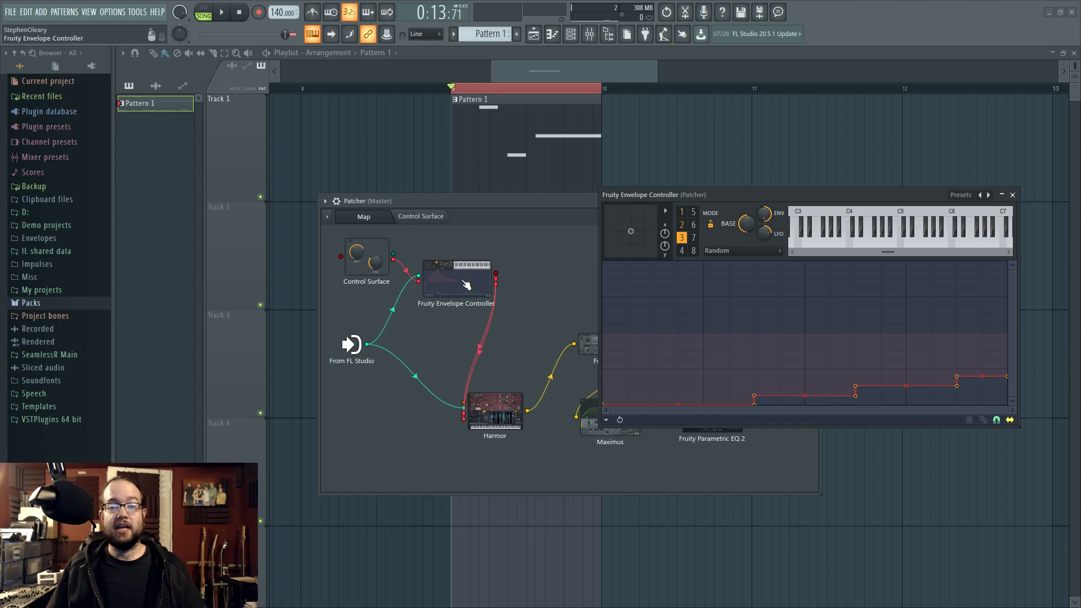
{"action": "left_click_drag", "start_coordinate": [717, 199], "coordinate": [717, 175]}
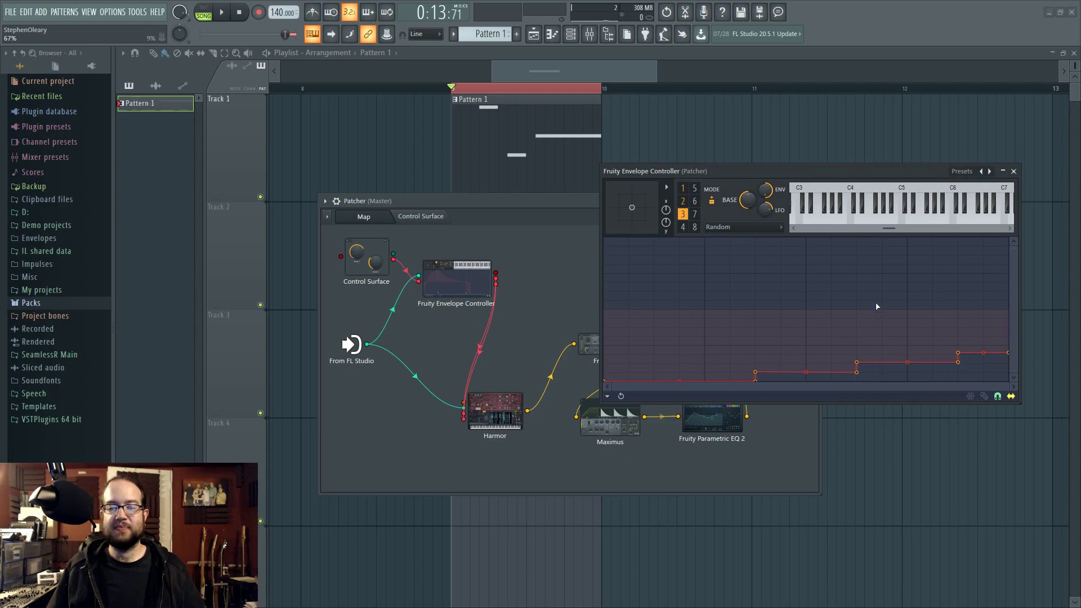
{"action": "left_click", "coordinate": [682, 226]}
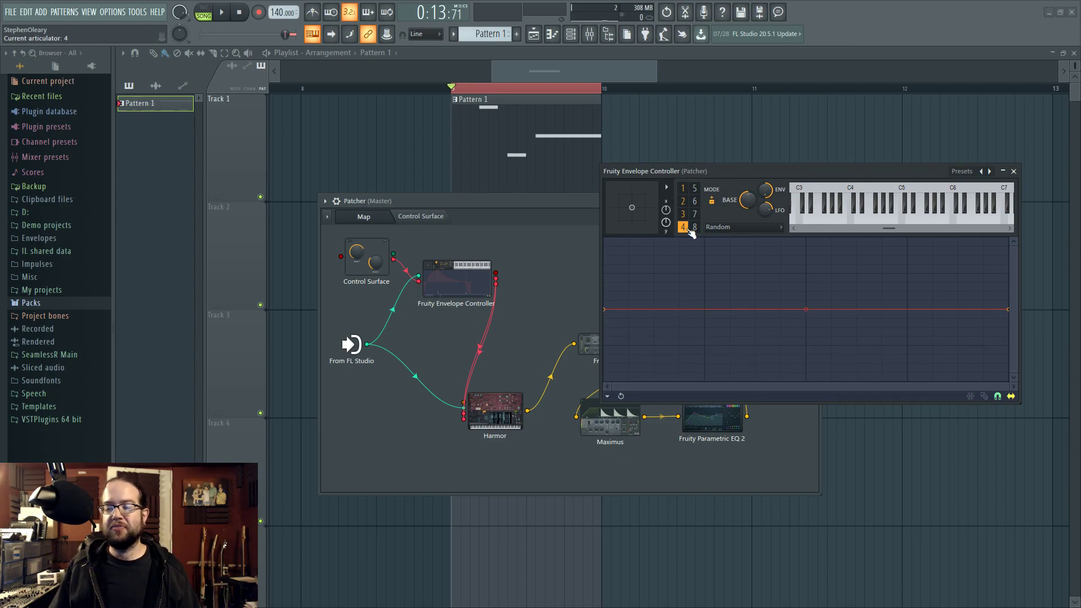
{"action": "mouse_move", "coordinate": [609, 311]}
{"action": "left_mouse_down"}
{"action": "mouse_move", "coordinate": [608, 273]}
{"action": "mouse_move", "coordinate": [614, 309]}
{"action": "left_mouse_up"}
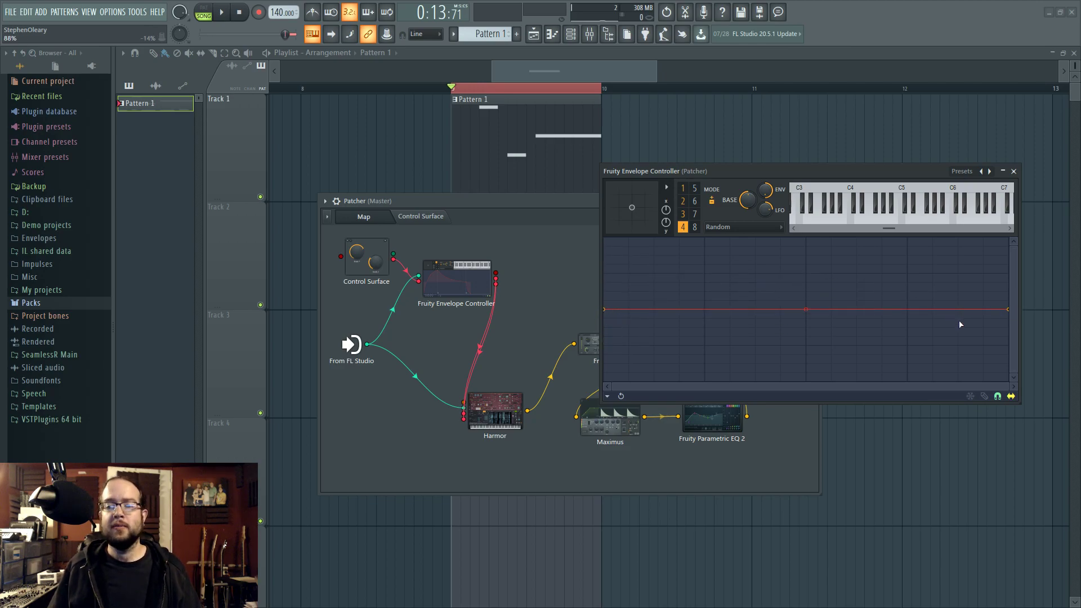
{"action": "left_click_drag", "start_coordinate": [1008, 309], "coordinate": [1008, 273]}
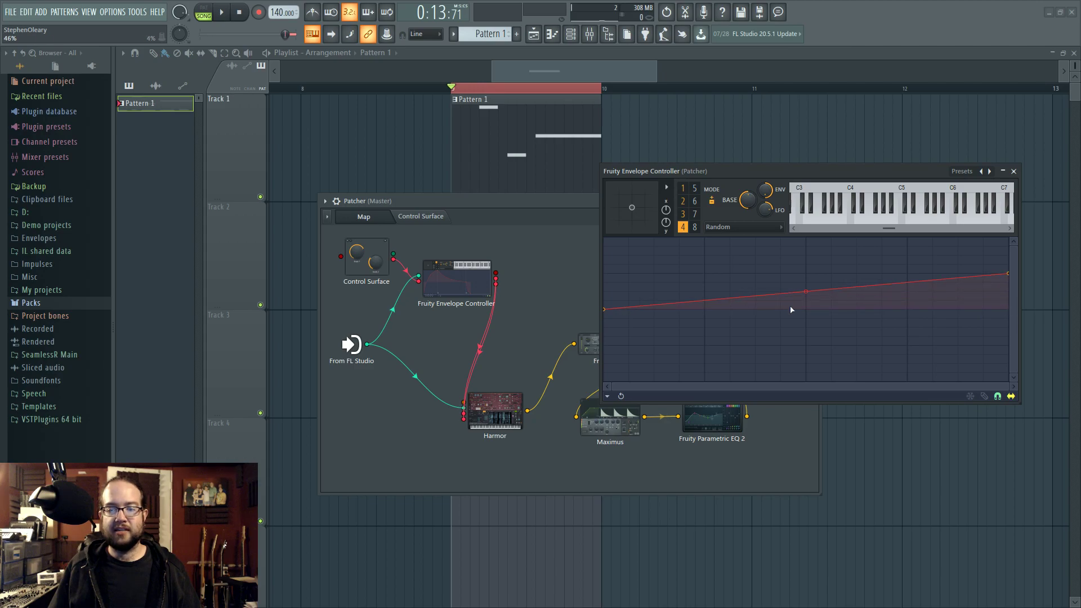
{"action": "left_click_drag", "start_coordinate": [608, 310], "coordinate": [606, 380]}
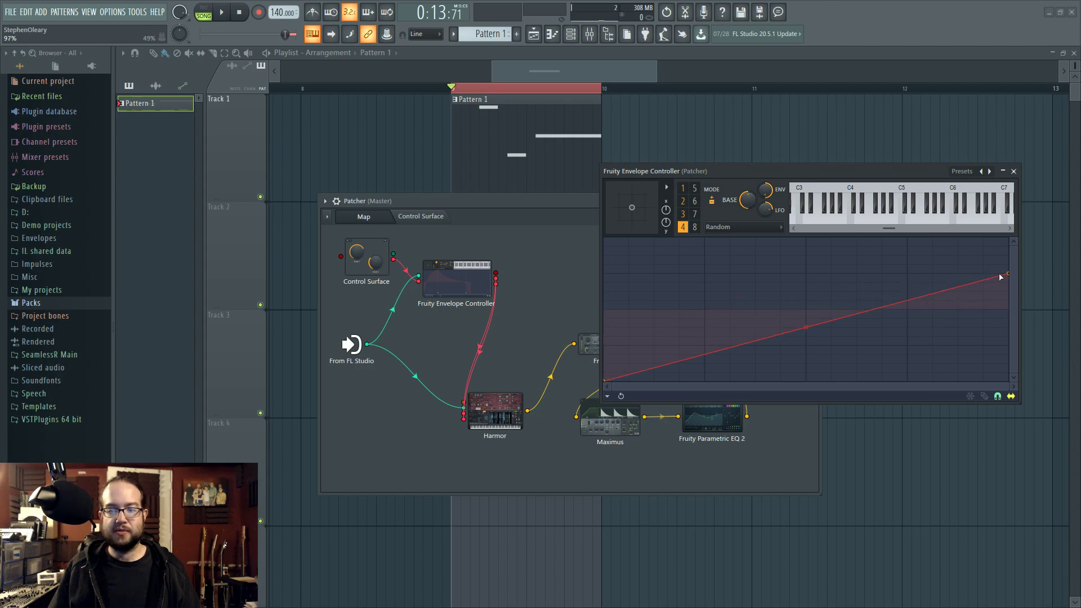
{"action": "left_click_drag", "start_coordinate": [1008, 273], "coordinate": [1008, 239]}
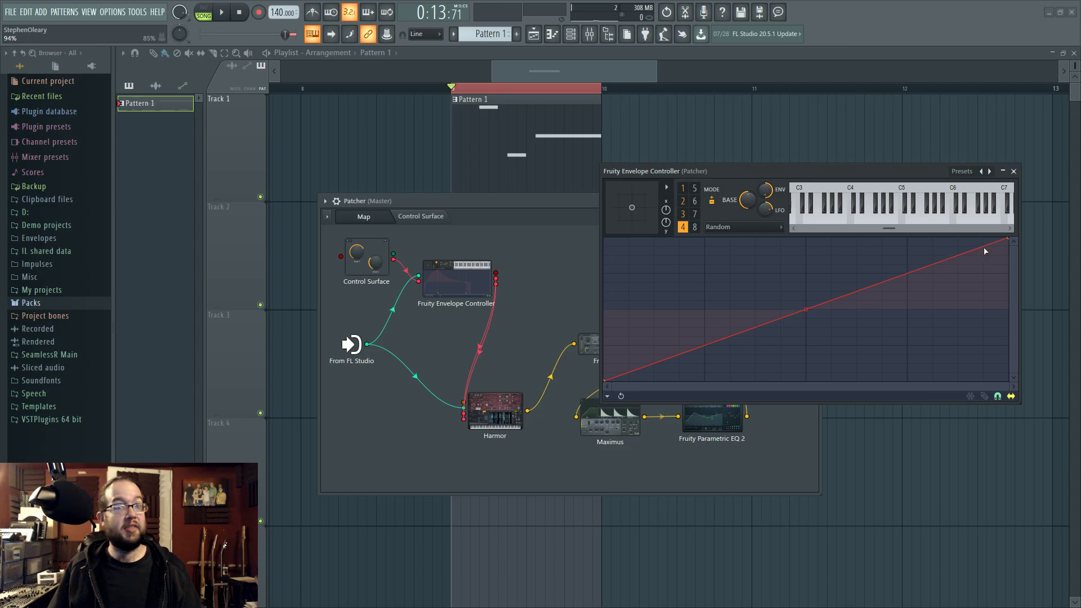
- Add two mid-level points to articulator 4's ramp, bend the last segment into a rising curve, and delete the second added point
{"action": "right_click", "coordinate": [907, 309]}
{"action": "right_click", "coordinate": [704, 310]}
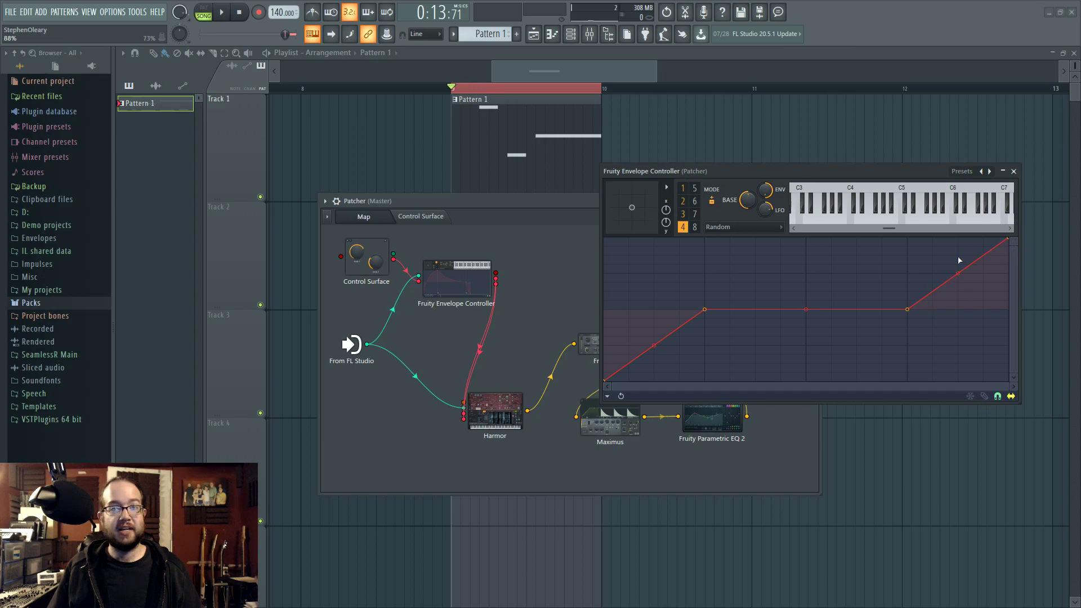
{"action": "left_click_drag", "start_coordinate": [955, 272], "coordinate": [952, 306]}
{"action": "right_click", "coordinate": [906, 310]}
{"action": "left_click", "coordinate": [930, 326]}
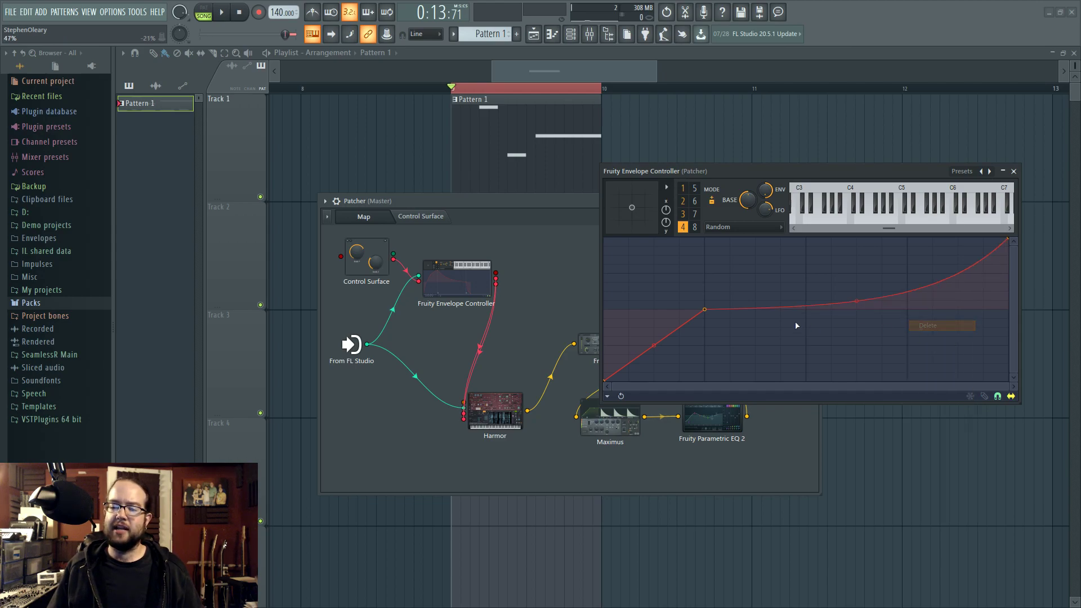
- Lower the remaining inner point of articulator 4's curve, delete it, and switch back to articulator 3
{"action": "left_click_drag", "start_coordinate": [707, 311], "coordinate": [708, 347]}
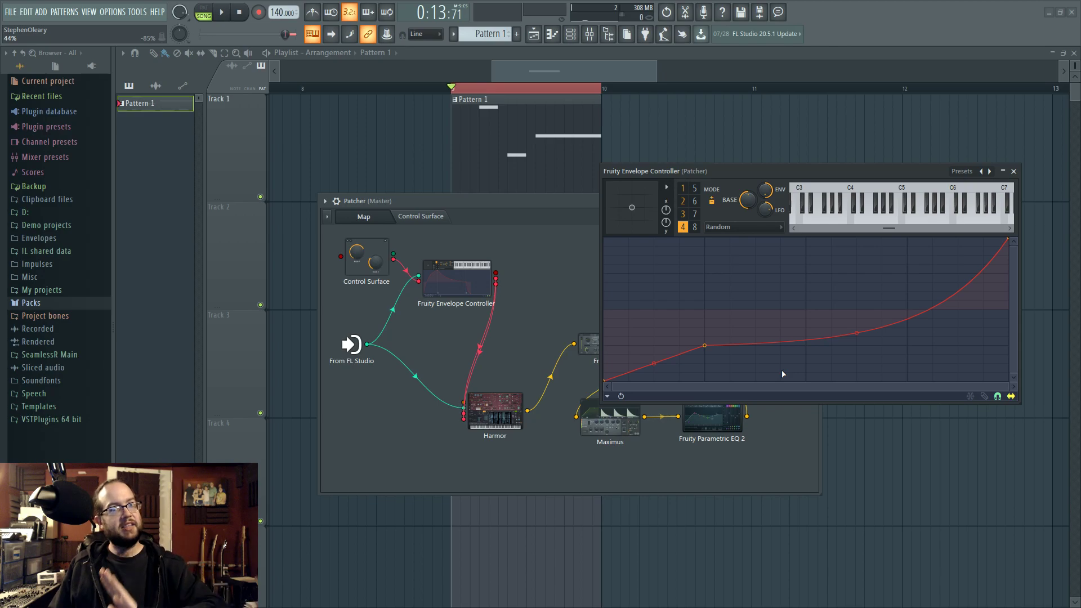
{"action": "right_click", "coordinate": [705, 346]}
{"action": "left_click", "coordinate": [722, 362]}
{"action": "left_click", "coordinate": [685, 214]}
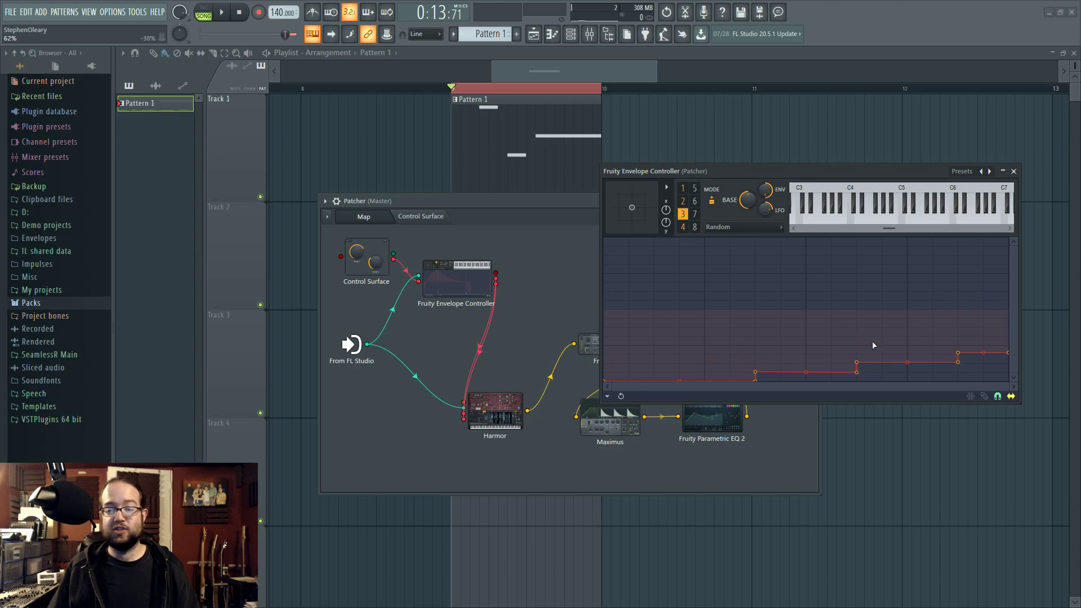
- Open Harmor from the Patcher map and play the pattern to hear the patch
{"action": "double_click", "coordinate": [515, 407]}
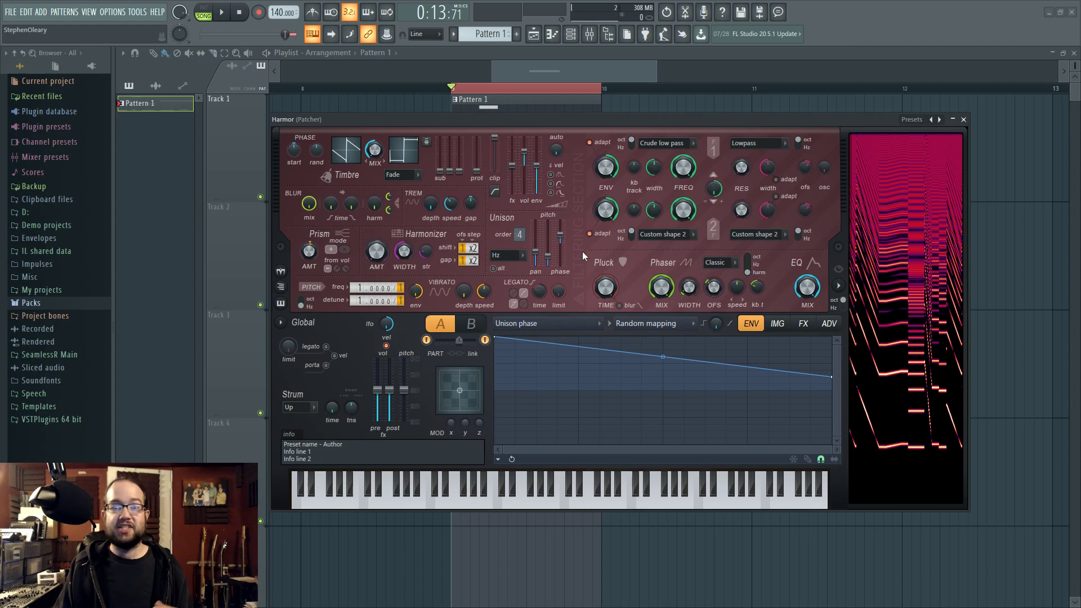
{"action": "key", "text": "space"}
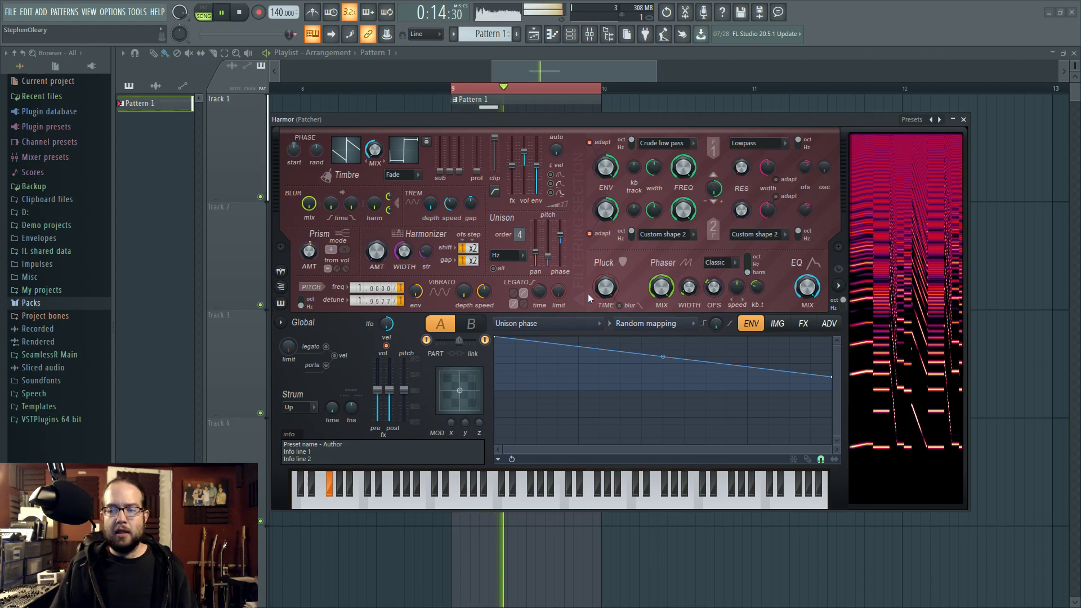
{"action": "key", "text": "space"}
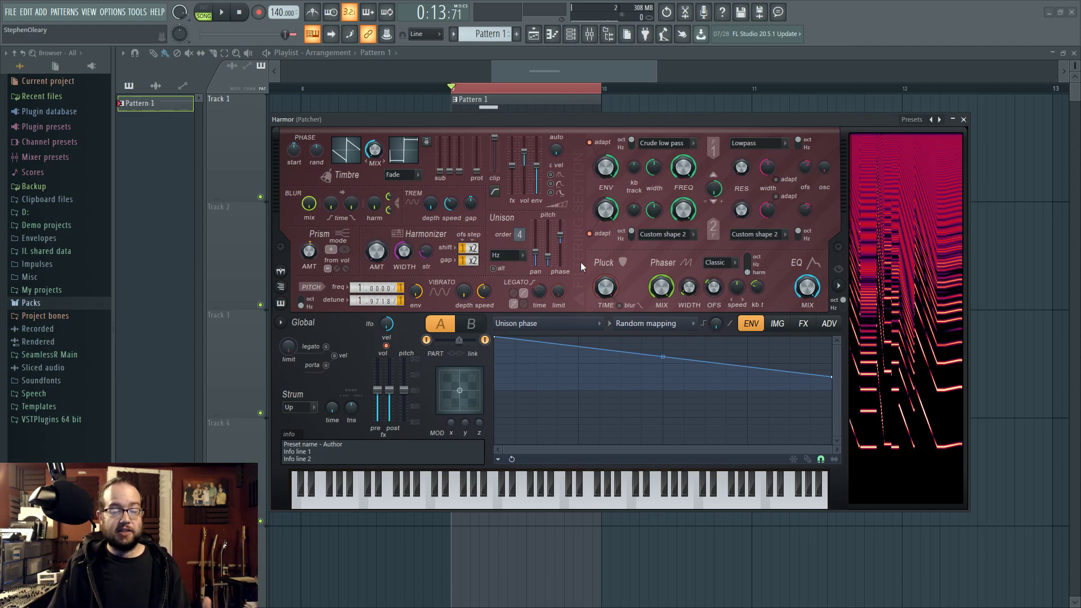
- Show the Global EQ envelope of Harmor's part B and play the pattern briefly to hear it
{"action": "left_click", "coordinate": [478, 327]}
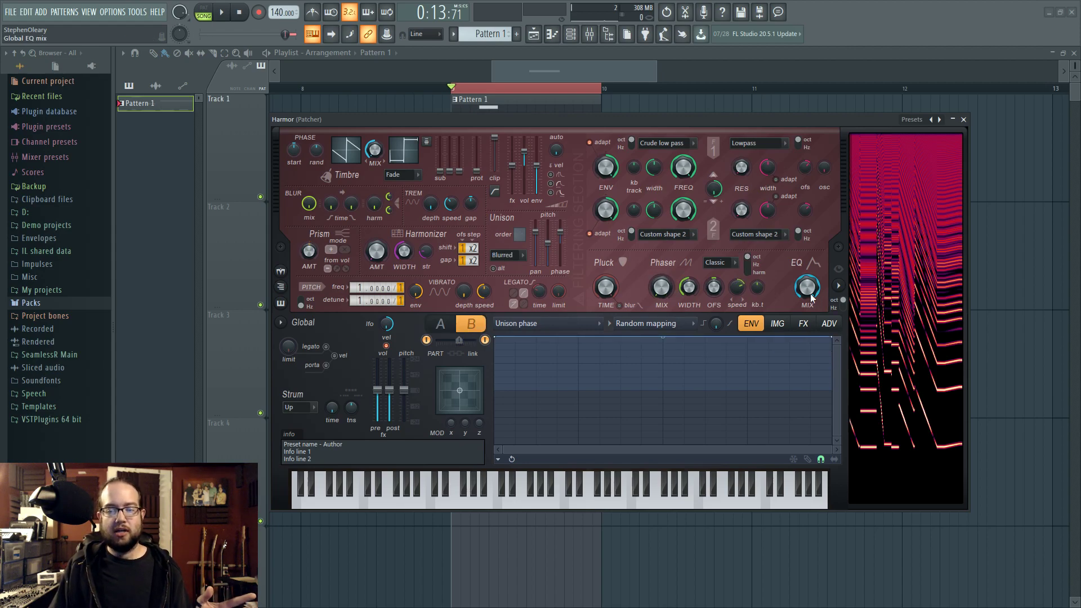
{"action": "left_click", "coordinate": [811, 263]}
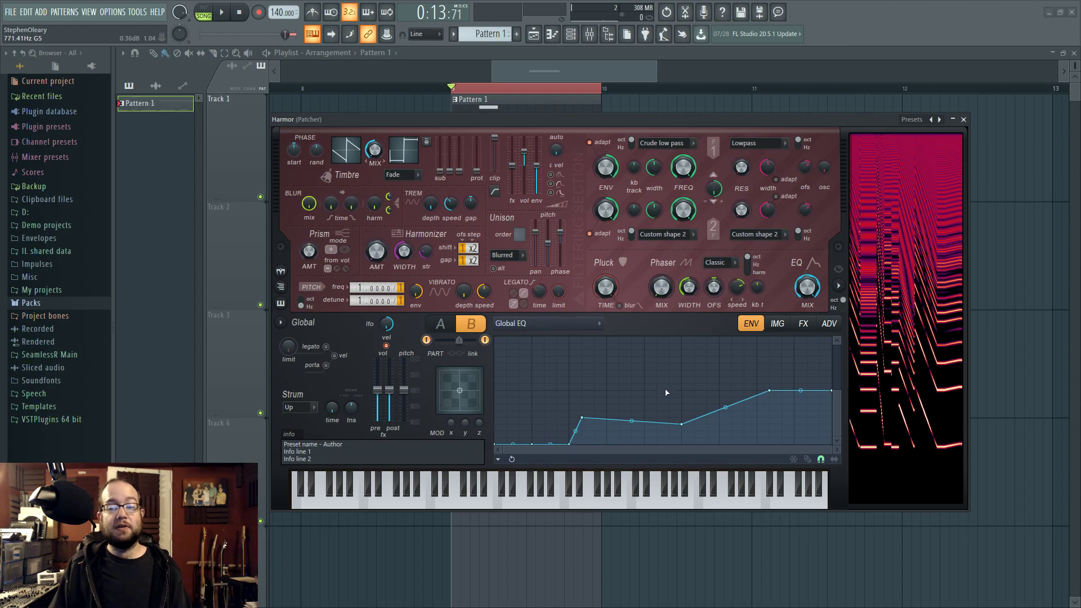
{"action": "key", "text": "space"}
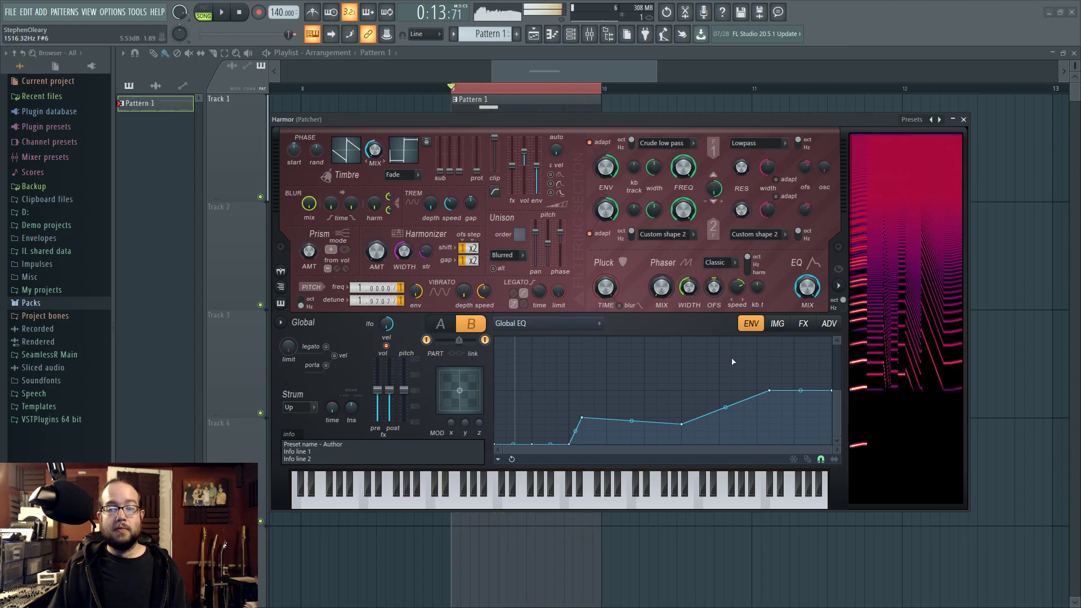
{"action": "key", "text": "space"}
{"action": "left_click", "coordinate": [804, 324]}
{"action": "left_click", "coordinate": [752, 324]}
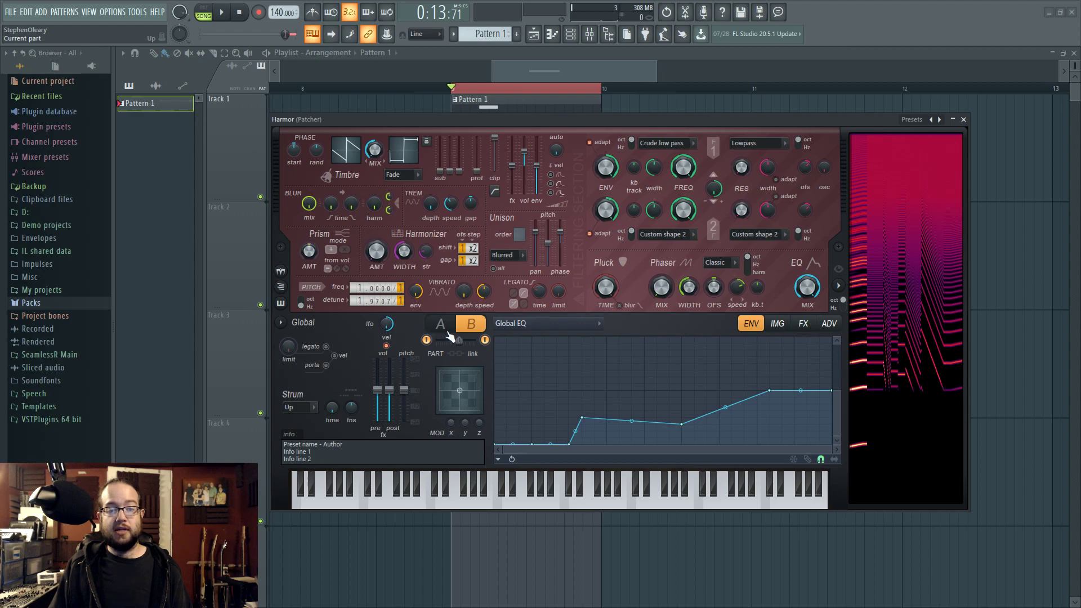
- Compare the Global EQ envelopes and settings of Harmor's parts A and B
{"action": "left_click", "coordinate": [440, 324]}
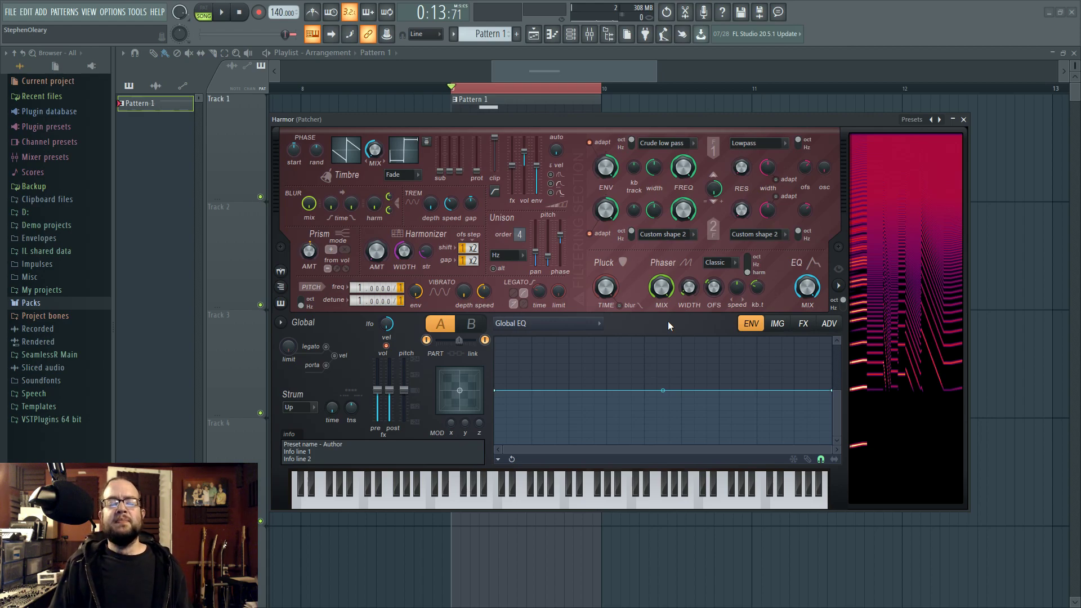
{"action": "left_click", "coordinate": [469, 327]}
{"action": "left_click", "coordinate": [442, 325]}
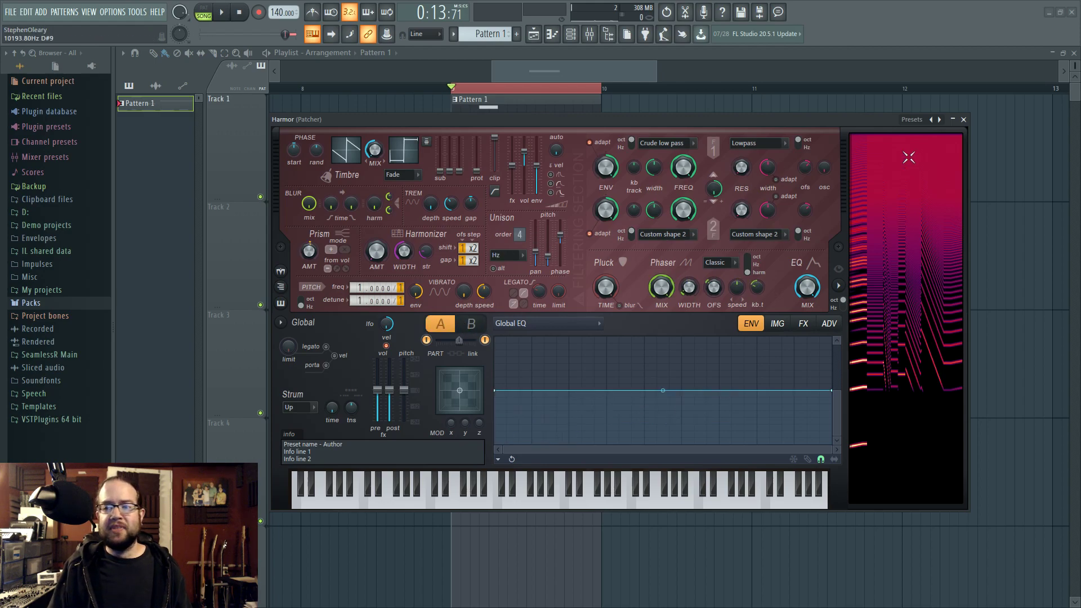
- Move the Harmor module in the Patcher map to just above Fruity Delay 3, and review the Fruity Envelope Controller
{"action": "left_click", "coordinate": [965, 120]}
{"action": "left_click_drag", "start_coordinate": [489, 418], "coordinate": [587, 294]}
{"action": "double_click", "coordinate": [457, 278]}
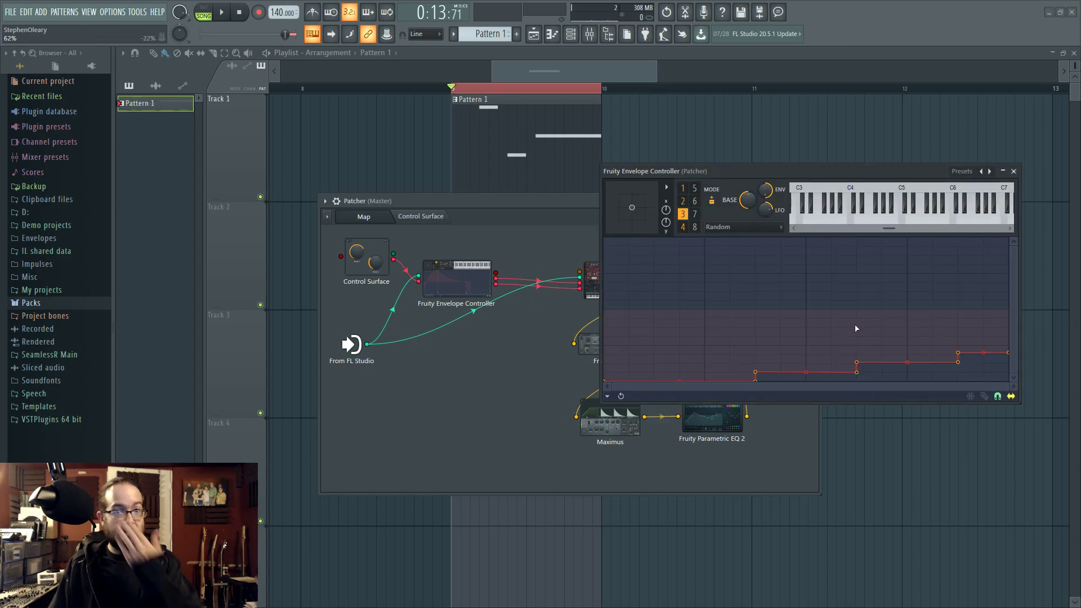
{"action": "left_click", "coordinate": [1013, 171]}
- Set the harmonic detune multiplier of Harmor's part B to x3.0000 and copy its value
{"action": "double_click", "coordinate": [607, 279]}
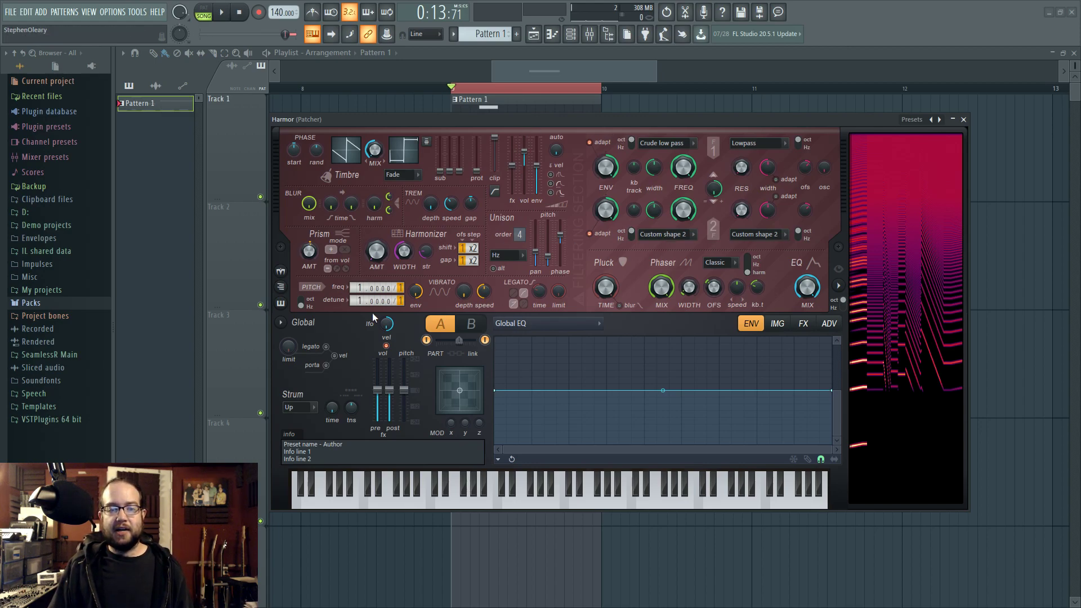
{"action": "left_click", "coordinate": [471, 324]}
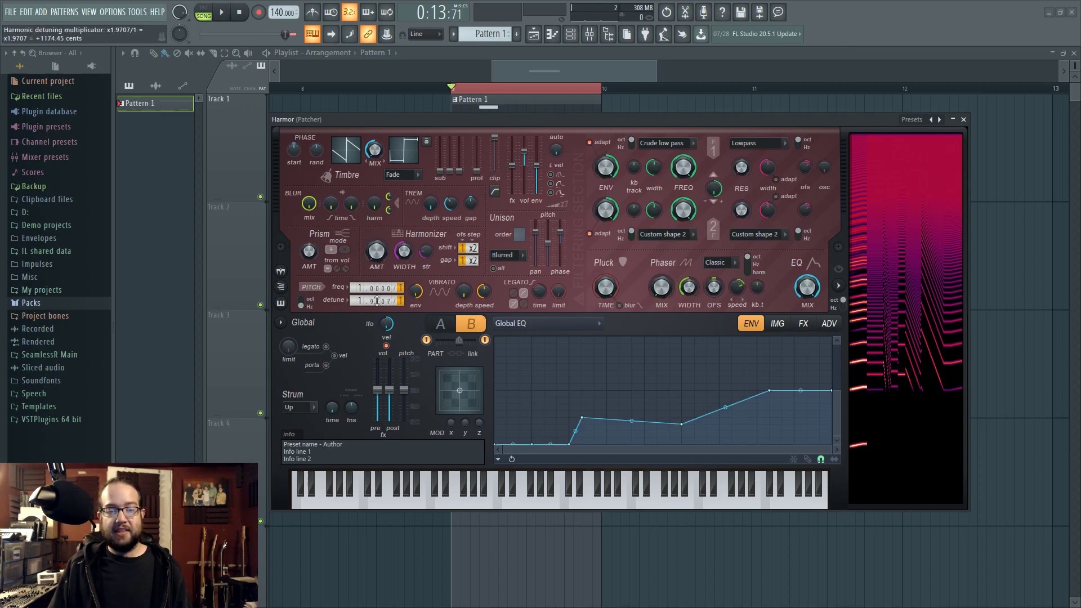
{"action": "mouse_move", "coordinate": [351, 299]}
{"action": "left_mouse_down"}
{"action": "mouse_move", "coordinate": [350, 316]}
{"action": "mouse_move", "coordinate": [351, 301]}
{"action": "left_mouse_up"}
{"action": "right_click", "coordinate": [350, 302]}
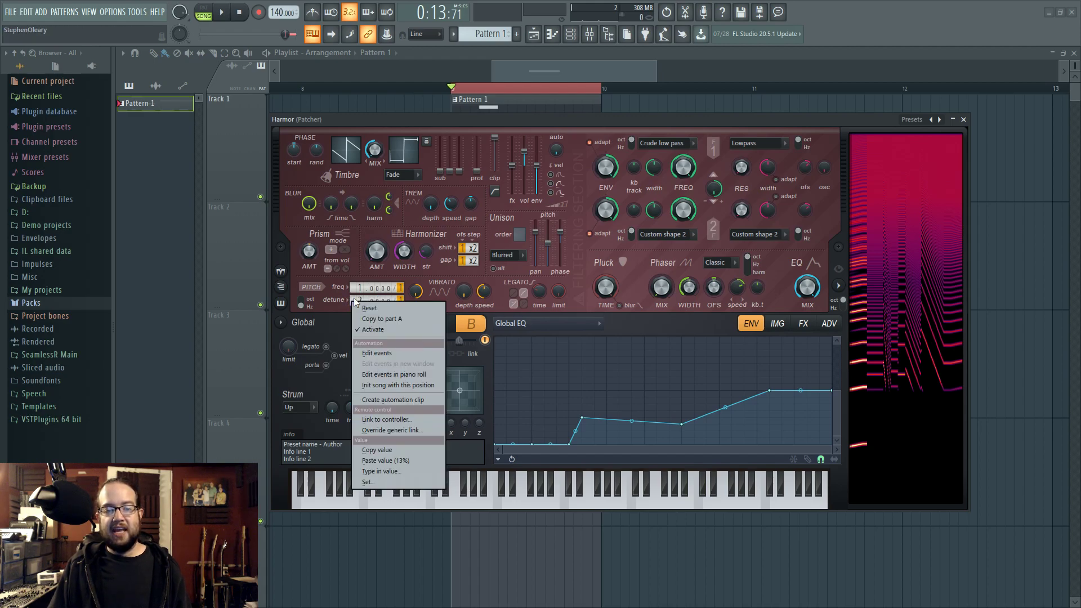
{"action": "left_click", "coordinate": [394, 447]}
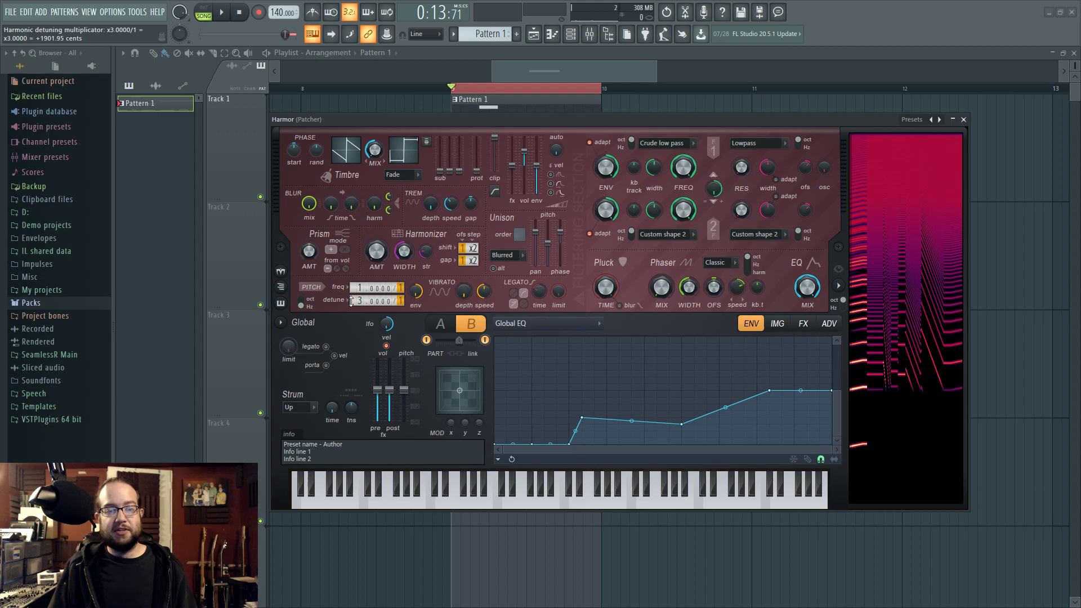
{"action": "right_click", "coordinate": [351, 301]}
{"action": "left_click", "coordinate": [964, 120]}
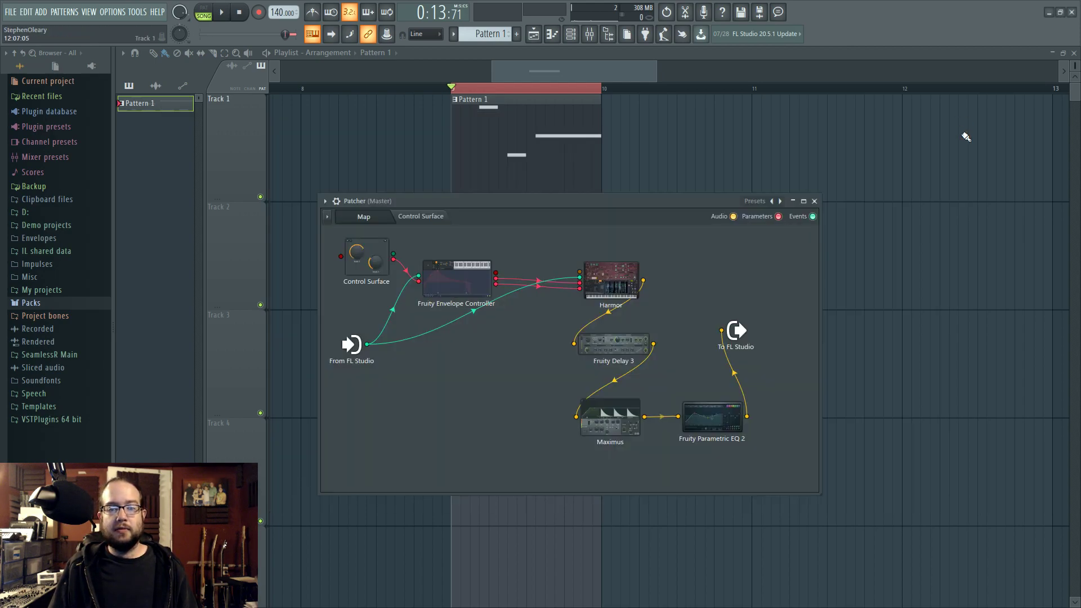
- Review the curves of articulators 4, 3 and 2 in the Fruity Envelope Controller
{"action": "left_click", "coordinate": [447, 280]}
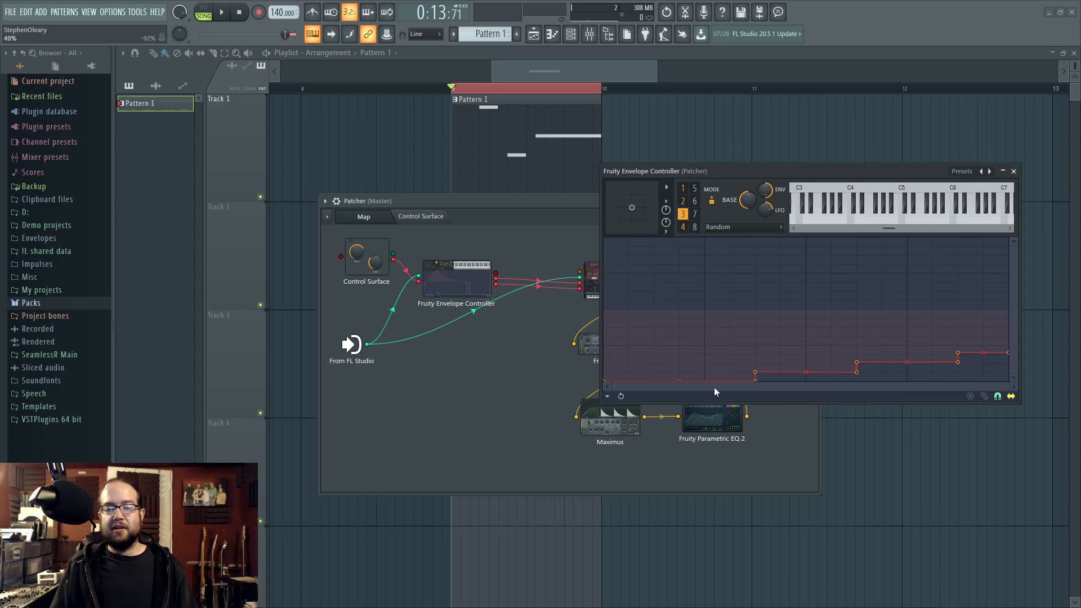
{"action": "left_click", "coordinate": [684, 227]}
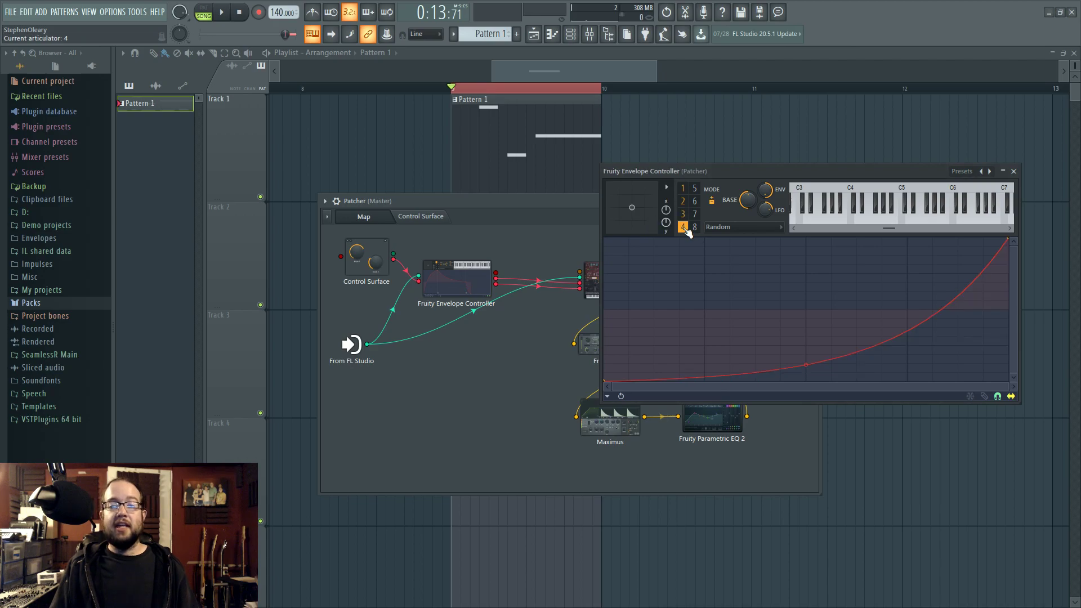
{"action": "left_click", "coordinate": [683, 214]}
{"action": "left_click", "coordinate": [683, 201]}
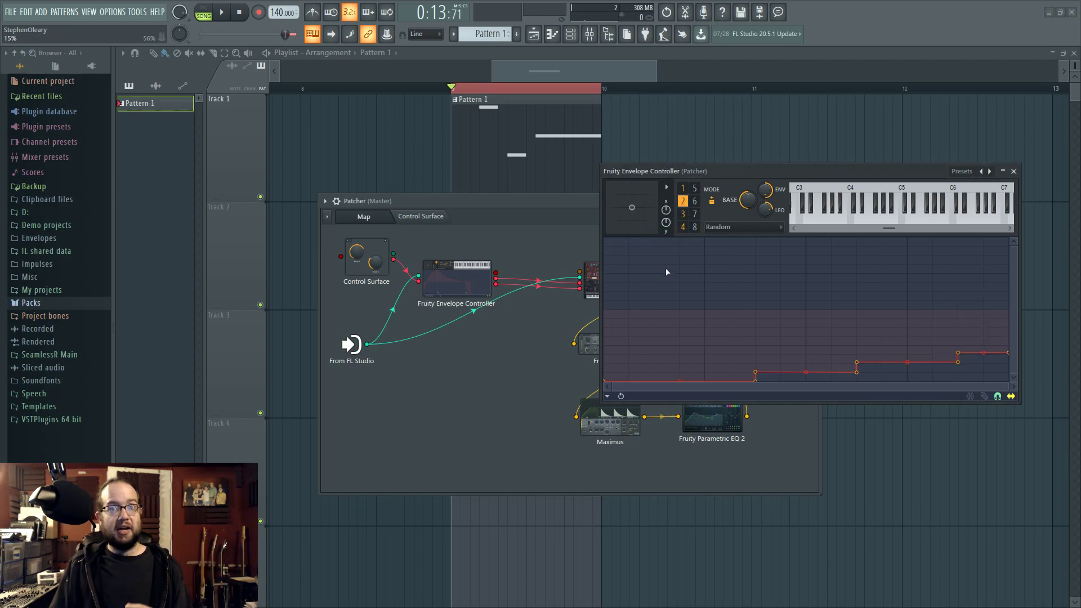
{"action": "left_click", "coordinate": [1014, 172]}
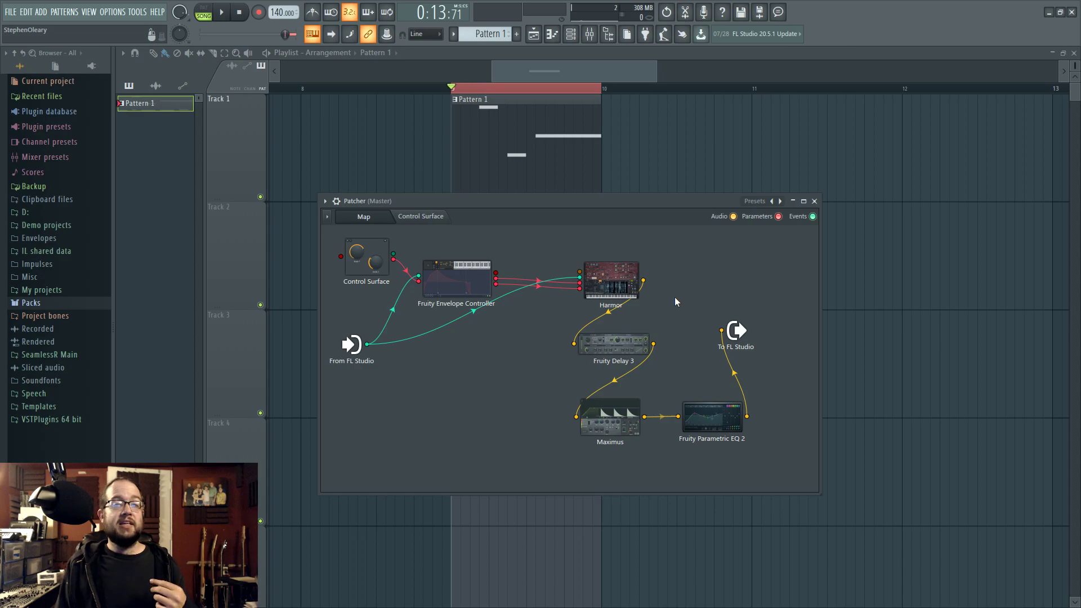
- Play the pattern while examining the detune movement and spectrum of Harmor's part B and part A
{"action": "left_click_drag", "start_coordinate": [590, 200], "coordinate": [577, 221]}
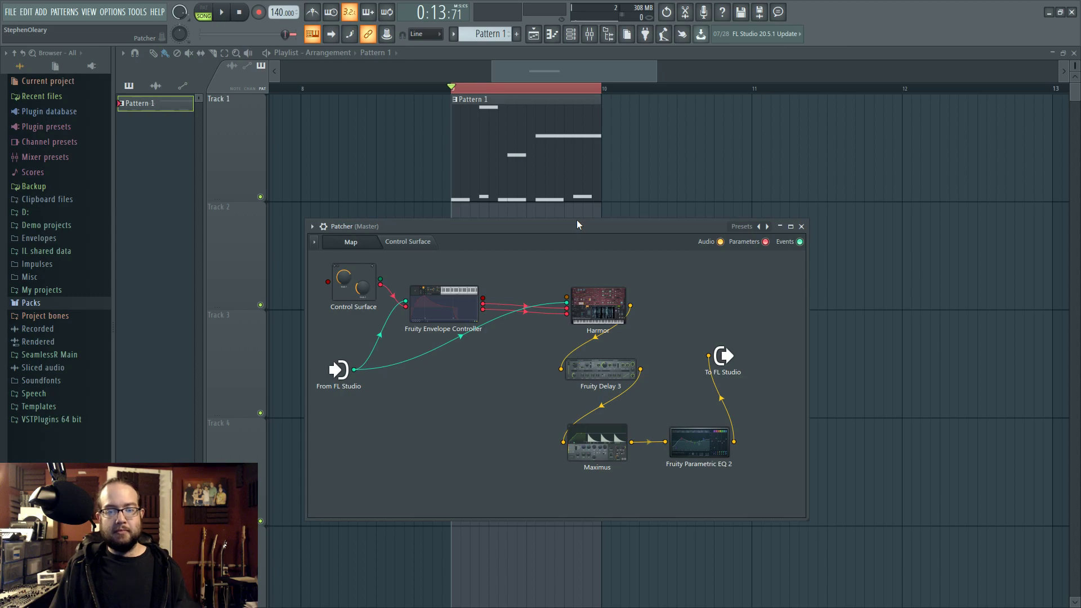
{"action": "key", "text": "space"}
{"action": "left_click", "coordinate": [601, 306]}
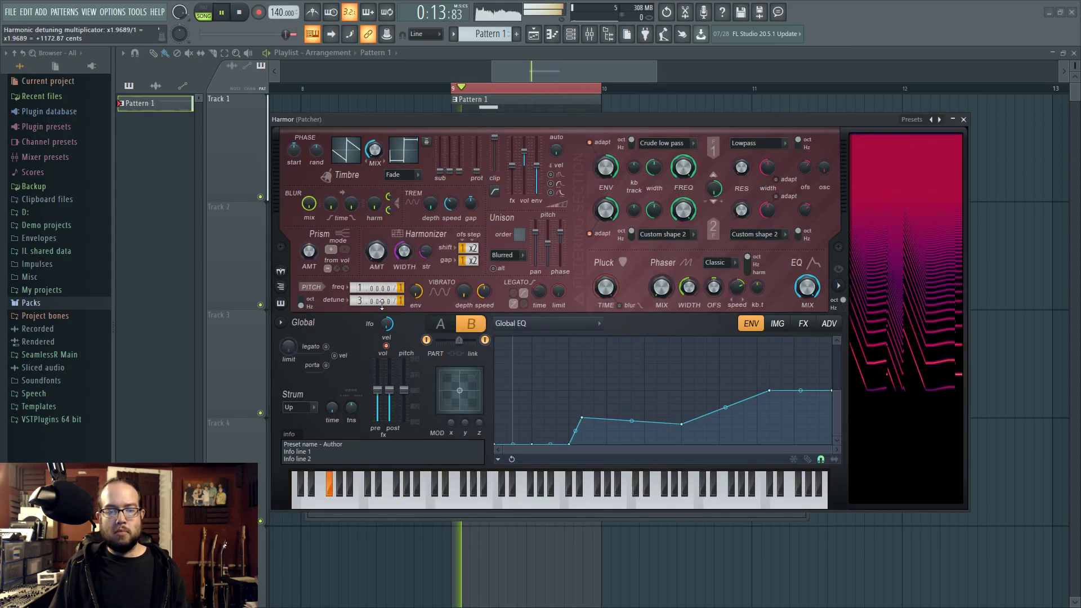
{"action": "left_click", "coordinate": [443, 325]}
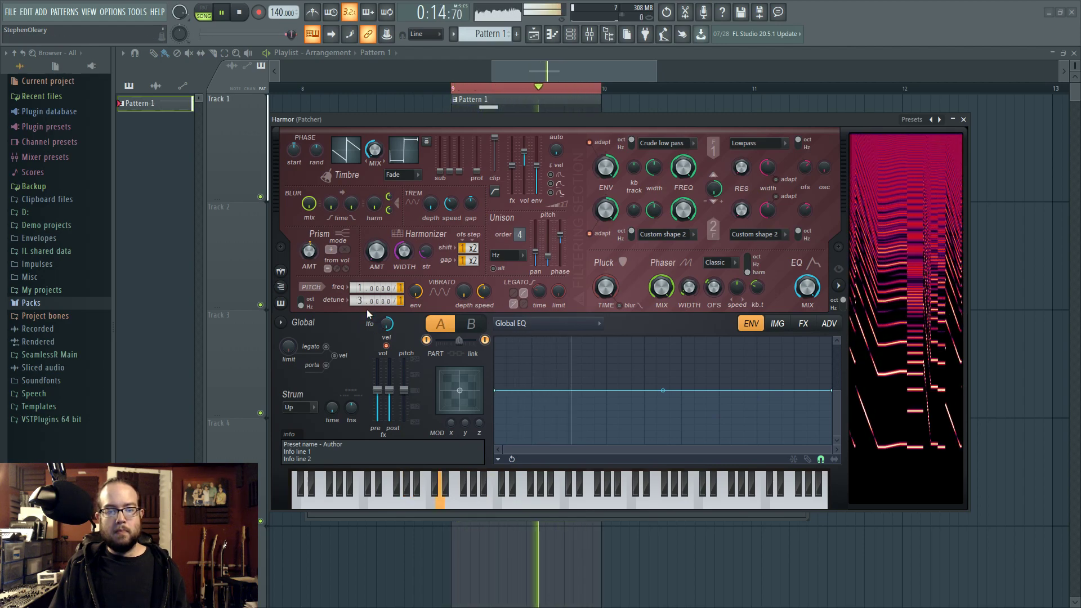
{"action": "key", "text": "space"}
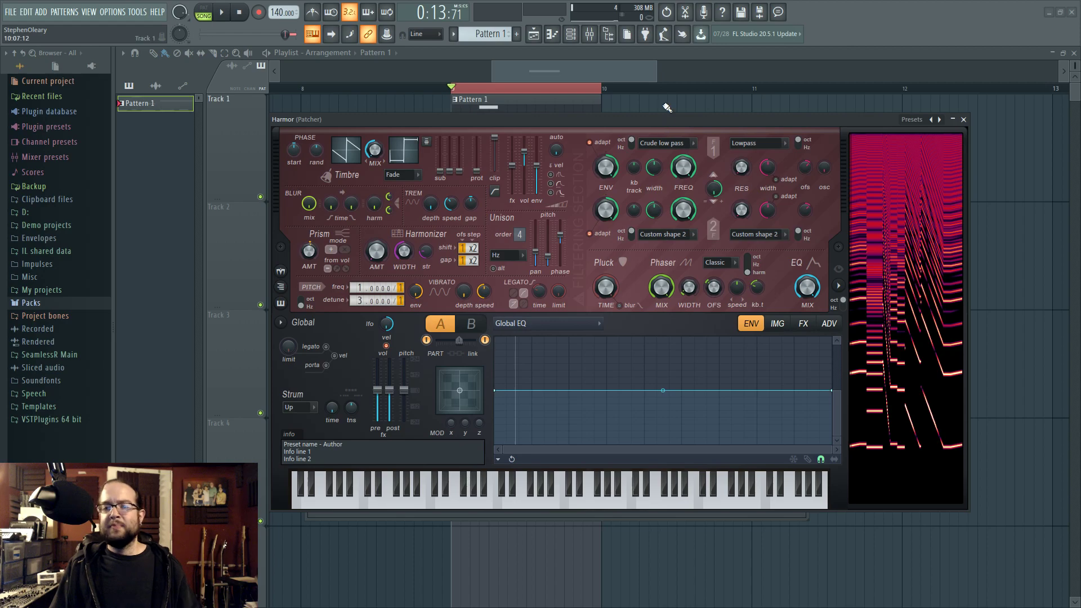
- Open Pattern 1 in the piano roll with Harmor closed, and examine how the high notes and the low slide notes are arranged
{"action": "left_click_drag", "start_coordinate": [649, 119], "coordinate": [650, 271]}
{"action": "double_click", "coordinate": [513, 184]}
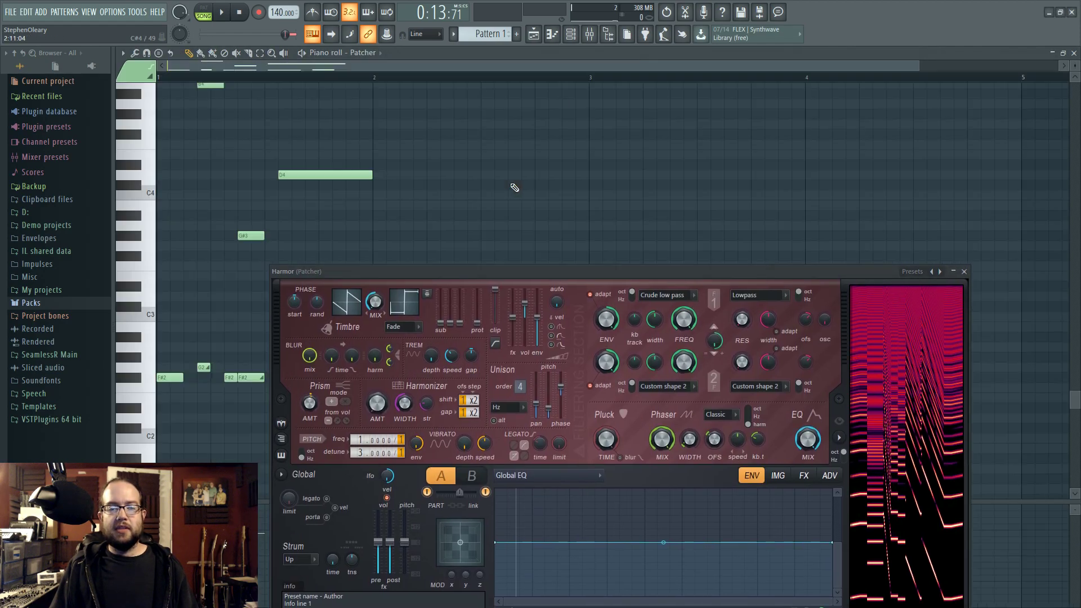
{"action": "left_click", "coordinate": [965, 271]}
{"action": "scroll", "coordinate": [555, 333], "scroll_direction": "up", "scroll_amount": 4}
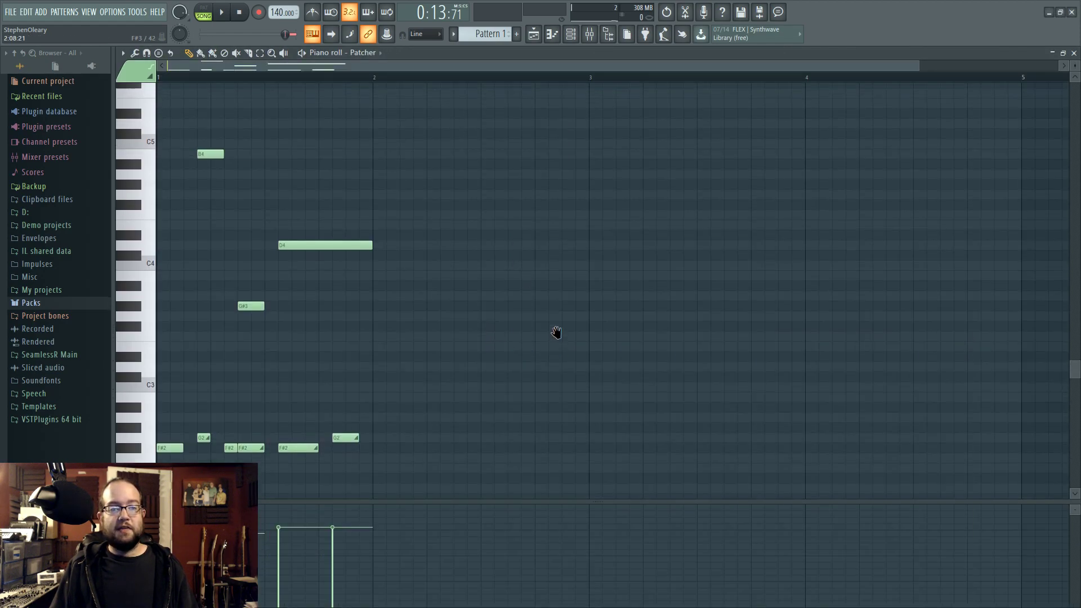
{"action": "scroll", "coordinate": [483, 281], "scroll_direction": "down", "scroll_amount": 2}
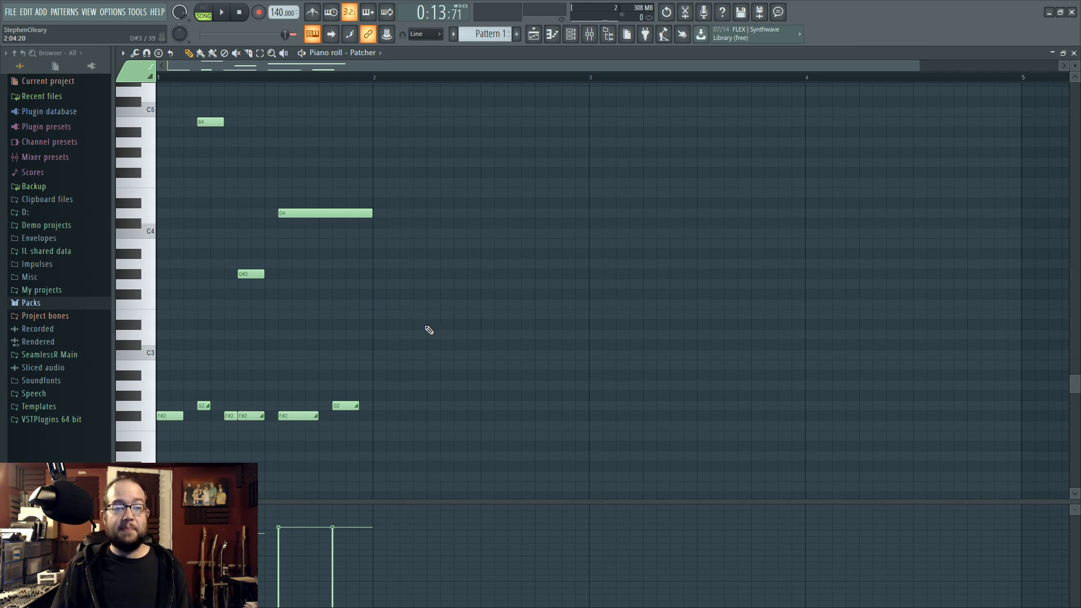
{"action": "scroll", "coordinate": [215, 324], "scroll_direction": "up", "scroll_amount": 2}
{"action": "scroll", "coordinate": [214, 321], "scroll_direction": "down", "scroll_amount": 2}
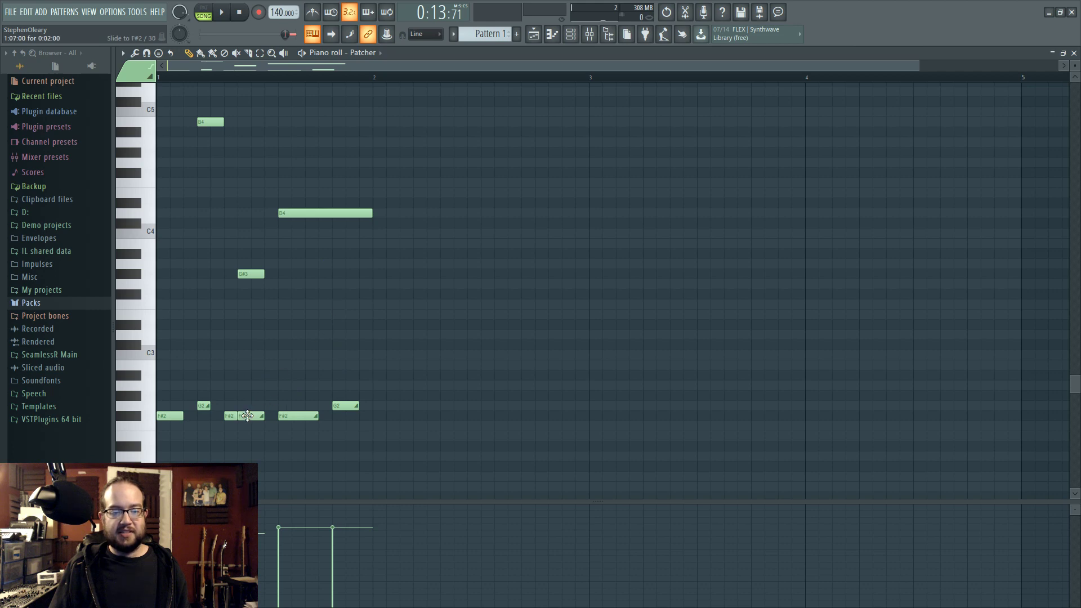
- Move the F#2 slide note at 1:07 away to C3 in bar 2, and play the passage from around that spot
{"action": "left_click", "coordinate": [284, 75]}
{"action": "left_click", "coordinate": [277, 76]}
{"action": "left_click", "coordinate": [238, 77]}
{"action": "left_click", "coordinate": [238, 78]}
{"action": "key", "text": "space"}
{"action": "key", "text": "space"}
{"action": "key", "text": "space"}
{"action": "left_click_drag", "start_coordinate": [248, 414], "coordinate": [476, 357]}
{"action": "key", "text": "space"}
{"action": "key", "text": "space"}
{"action": "key", "text": "space"}
{"action": "key", "text": "space"}
{"action": "key", "text": "space"}
{"action": "key", "text": "space"}
{"action": "key", "text": "space"}
{"action": "key", "text": "space"}
- Lower the G#3 note at 1:07 to F#2, and repeatedly play the passage
{"action": "left_click_drag", "start_coordinate": [240, 272], "coordinate": [252, 417]}
{"action": "key", "text": "space"}
{"action": "key", "text": "space"}
{"action": "key", "text": "space"}
{"action": "key", "text": "space"}
{"action": "key", "text": "space"}
{"action": "key", "text": "space"}
{"action": "key", "text": "space"}
{"action": "key", "text": "space"}
{"action": "key", "text": "space"}
{"action": "key", "text": "space"}
{"action": "key", "text": "space"}
{"action": "key", "text": "space"}
{"action": "key", "text": "space"}
{"action": "key", "text": "space"}
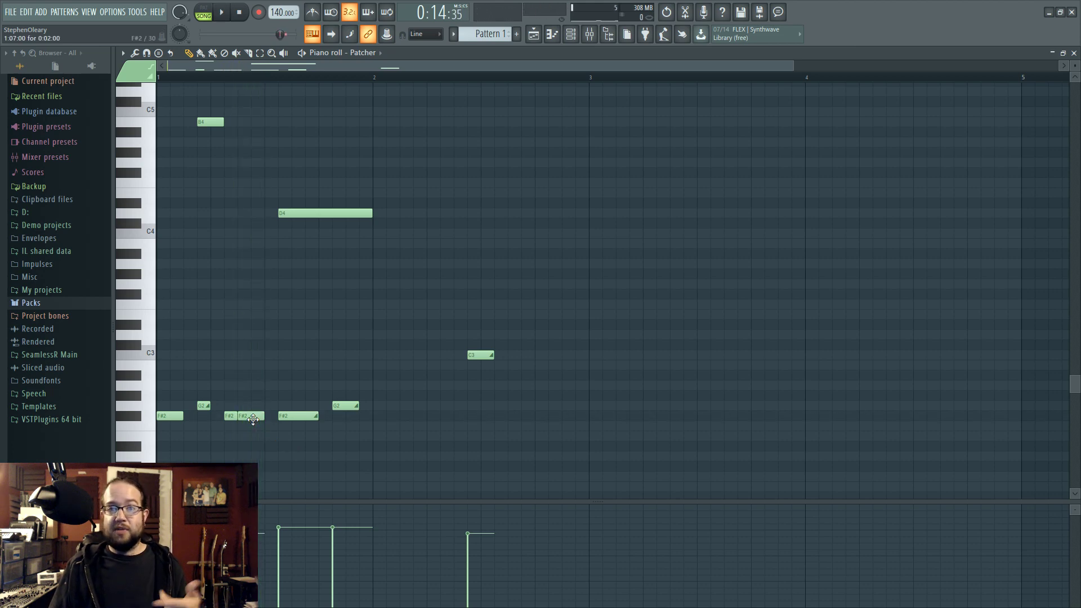
- Raise the note at 1:07 to B3 and replace the stray C3 slide note with an F#2 slide note under it
{"action": "left_click_drag", "start_coordinate": [252, 418], "coordinate": [252, 246]}
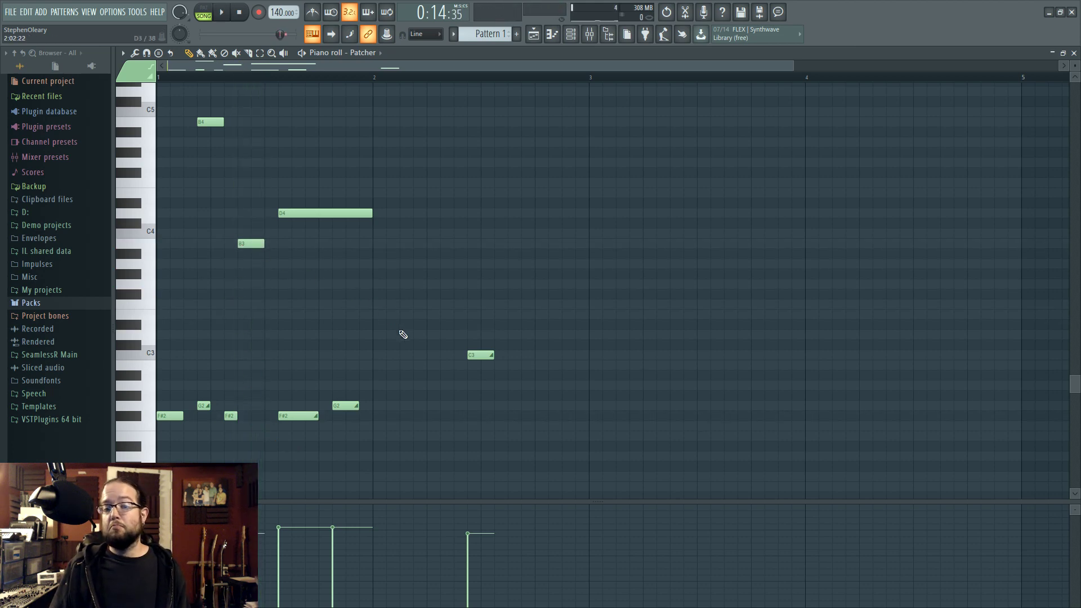
{"action": "right_click", "coordinate": [479, 356]}
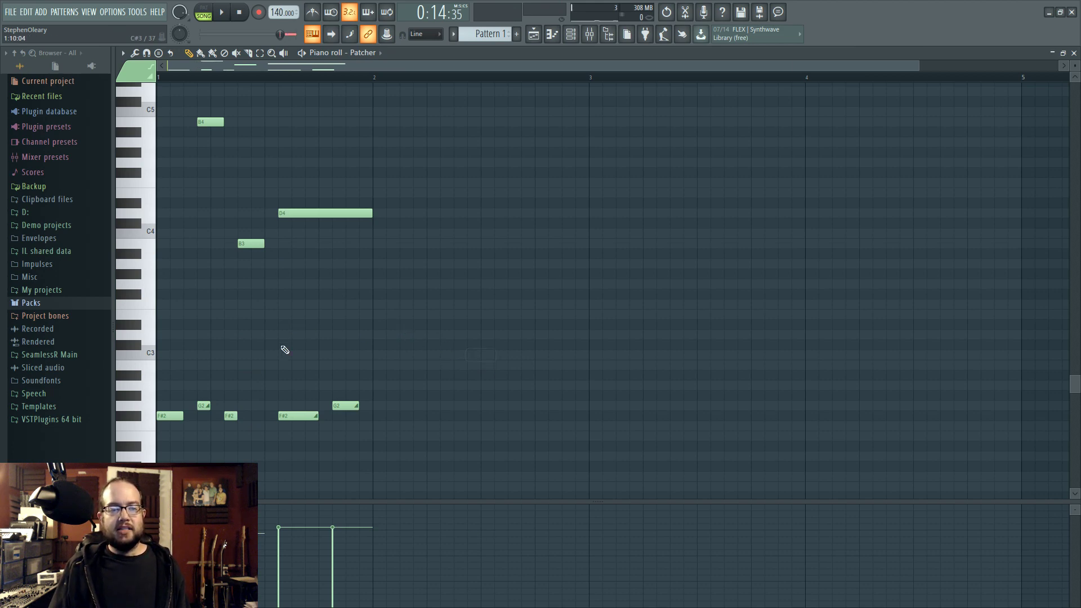
{"action": "left_click", "coordinate": [254, 418]}
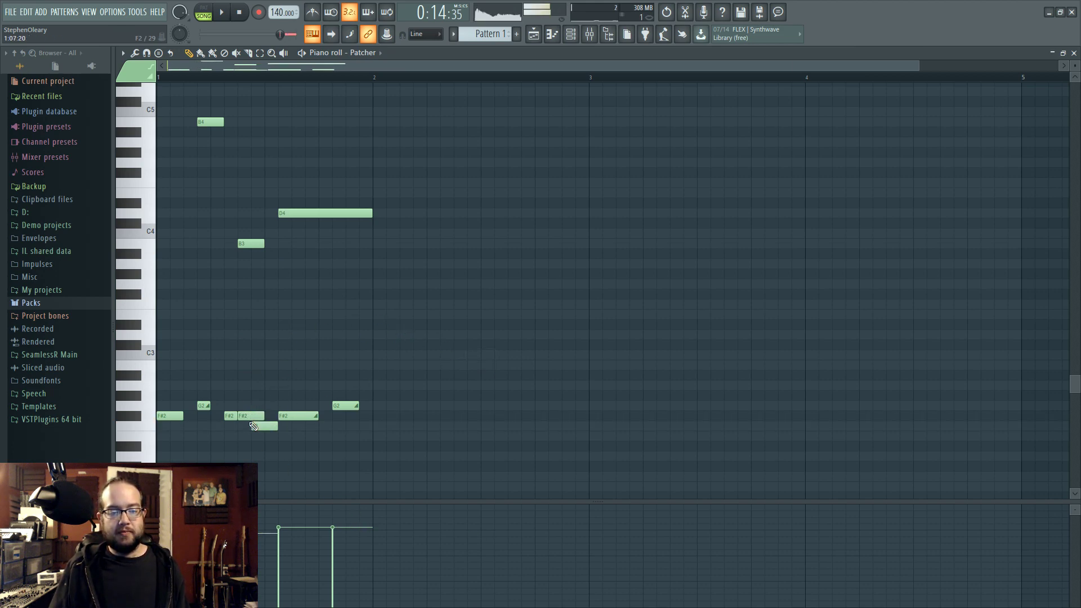
{"action": "double_click", "coordinate": [255, 418]}
{"action": "left_click", "coordinate": [478, 294]}
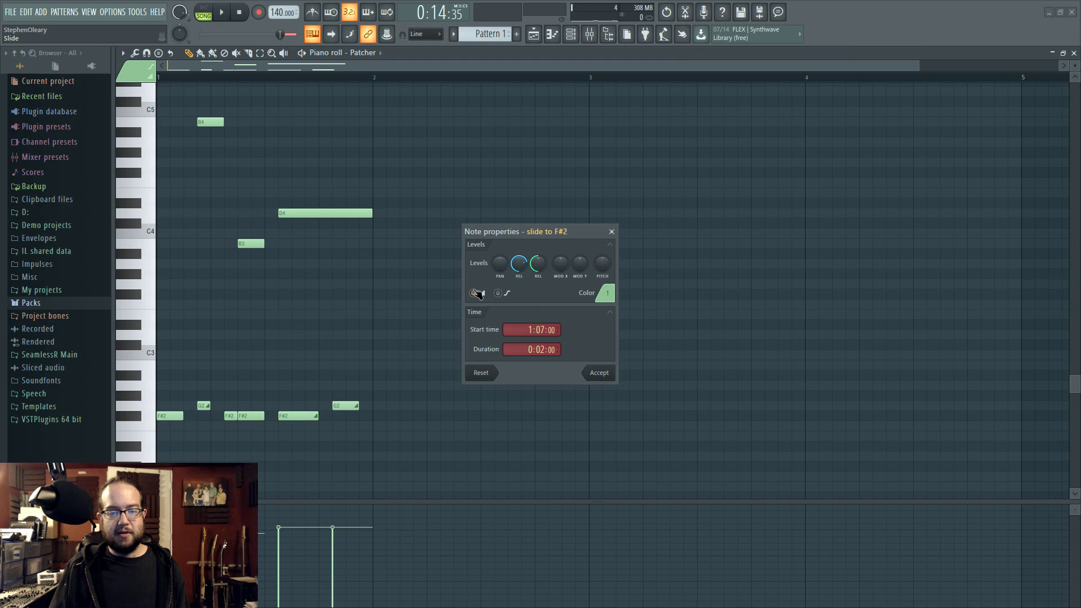
{"action": "left_click", "coordinate": [606, 376]}
{"action": "right_click", "coordinate": [241, 79]}
{"action": "right_click", "coordinate": [242, 79]}
{"action": "right_click", "coordinate": [242, 79]}
{"action": "right_click", "coordinate": [241, 80]}
{"action": "right_click", "coordinate": [241, 79]}
{"action": "right_click", "coordinate": [241, 80]}
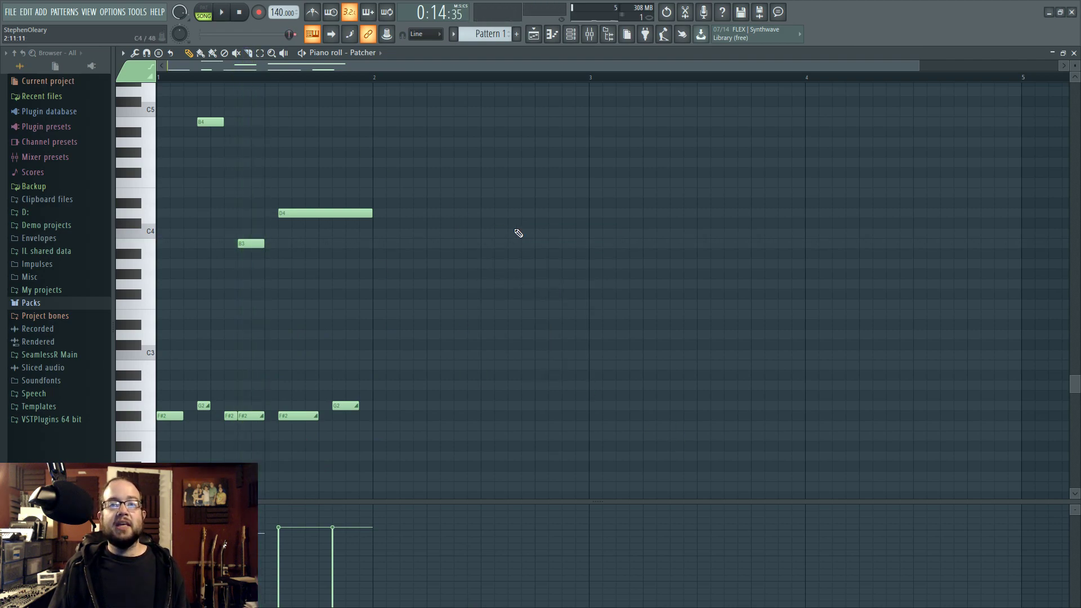
- Return to the playlist, reopen the Patcher channel from the channel rack and open Harmor from its map
{"action": "left_click", "coordinate": [533, 34]}
{"action": "left_click", "coordinate": [570, 34]}
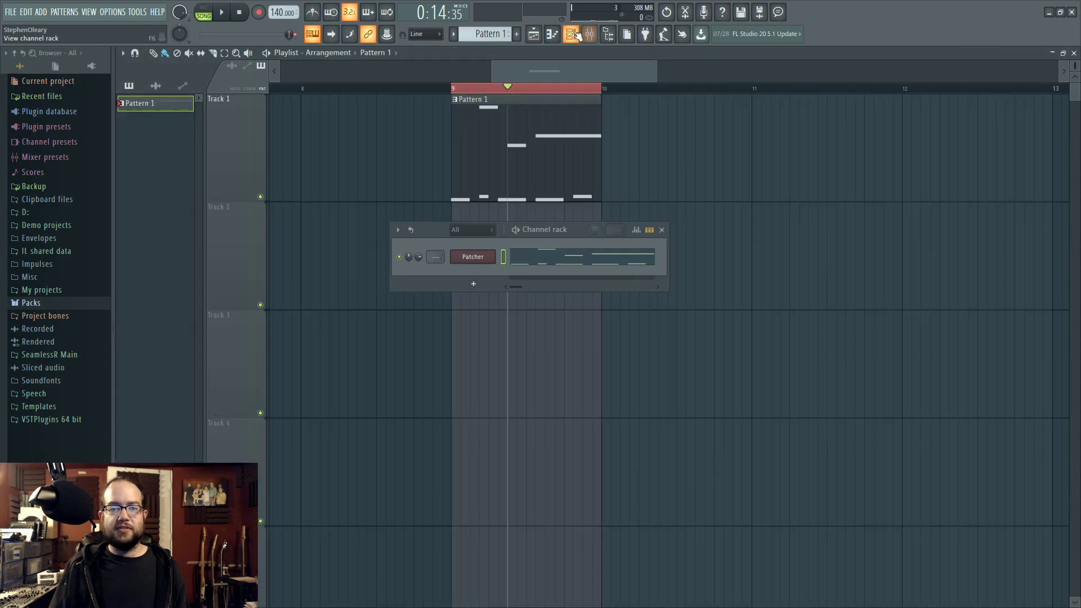
{"action": "left_click", "coordinate": [473, 256]}
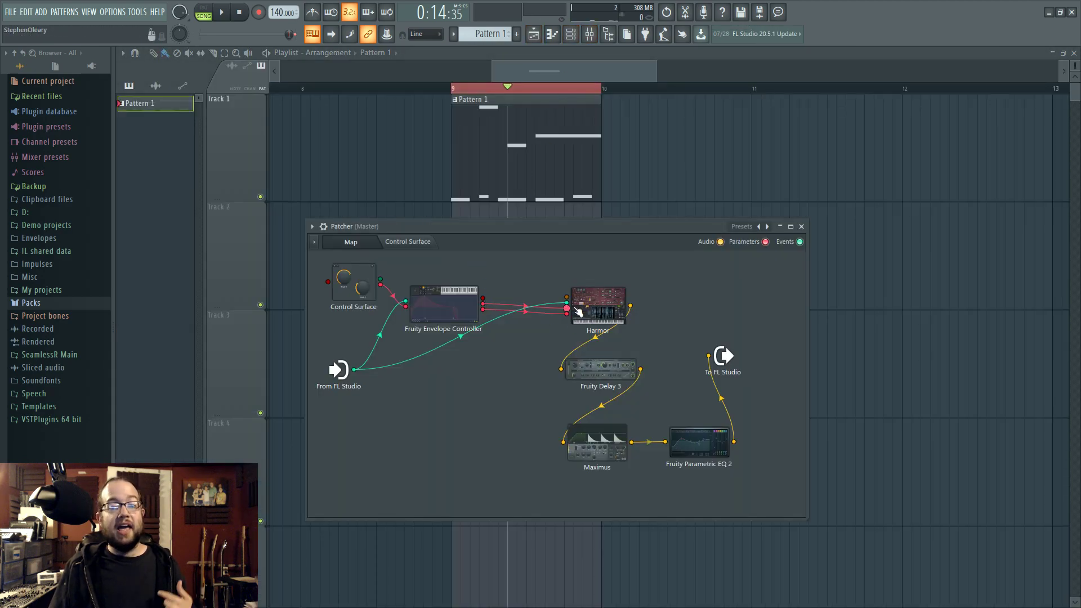
{"action": "double_click", "coordinate": [600, 305]}
{"action": "left_click_drag", "start_coordinate": [652, 275], "coordinate": [623, 131]}
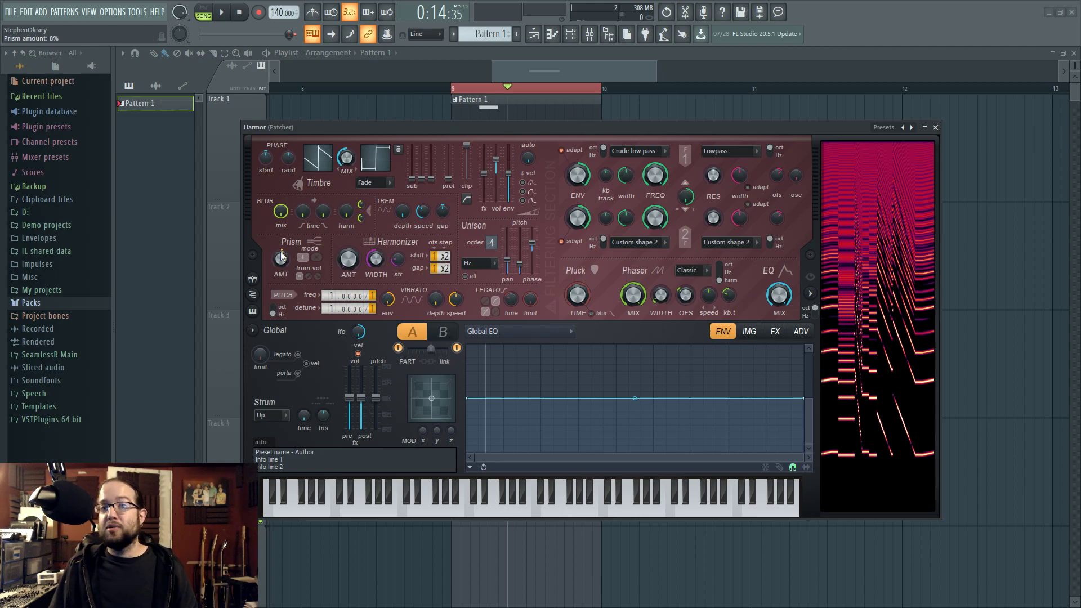
- Compare the Harmonic prism and Harmonic unison pitch shapes of Harmor's part A, finishing on Harmonic prism
{"action": "left_click", "coordinate": [566, 334]}
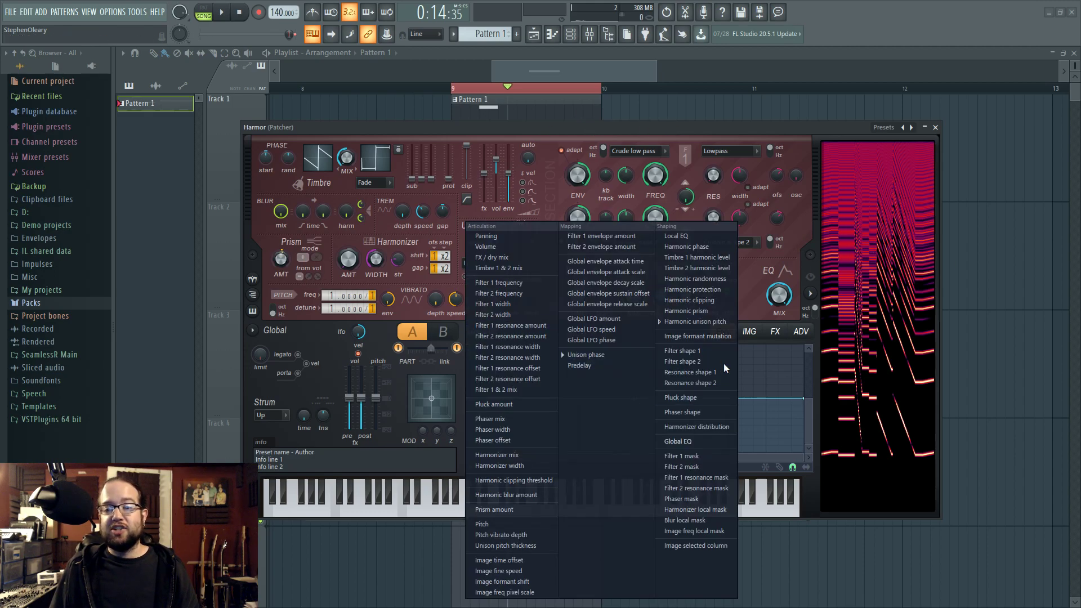
{"action": "left_click", "coordinate": [721, 311]}
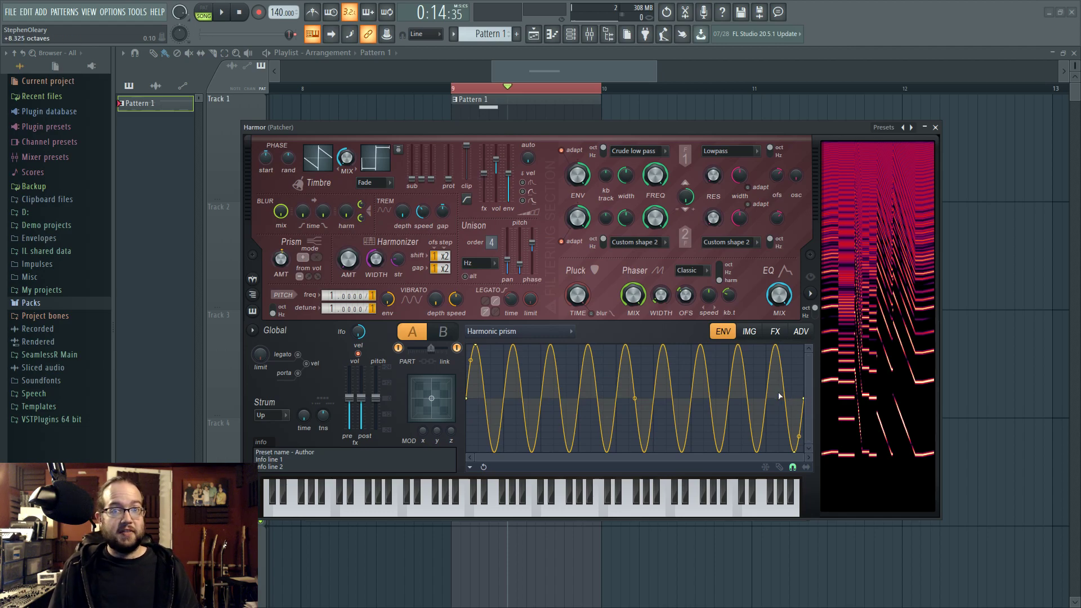
{"action": "left_click", "coordinate": [518, 331]}
{"action": "left_click", "coordinate": [698, 326]}
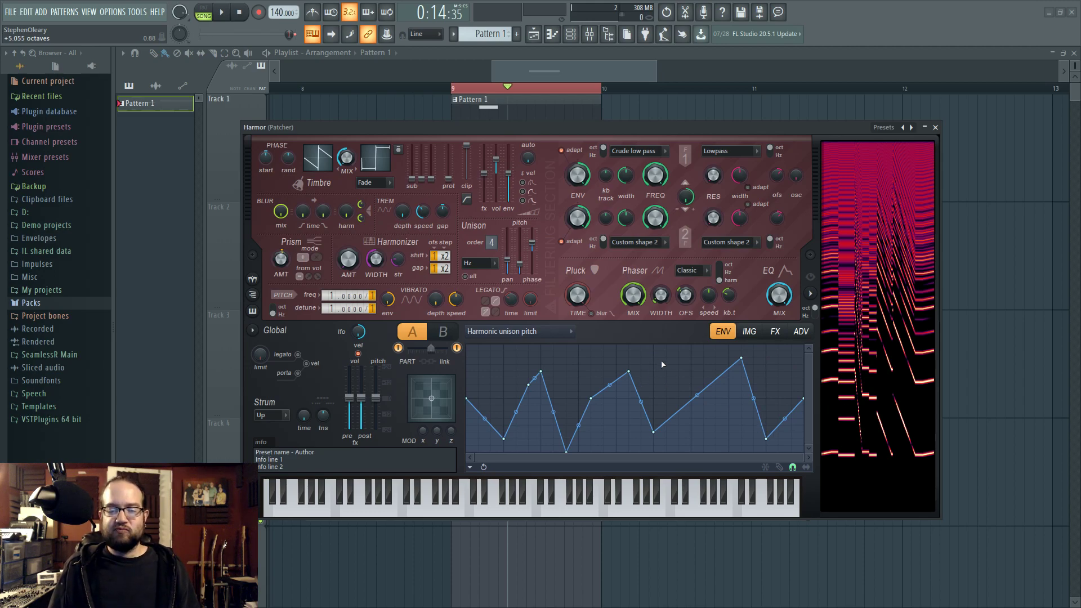
{"action": "left_click", "coordinate": [566, 332]}
{"action": "left_click", "coordinate": [676, 314]}
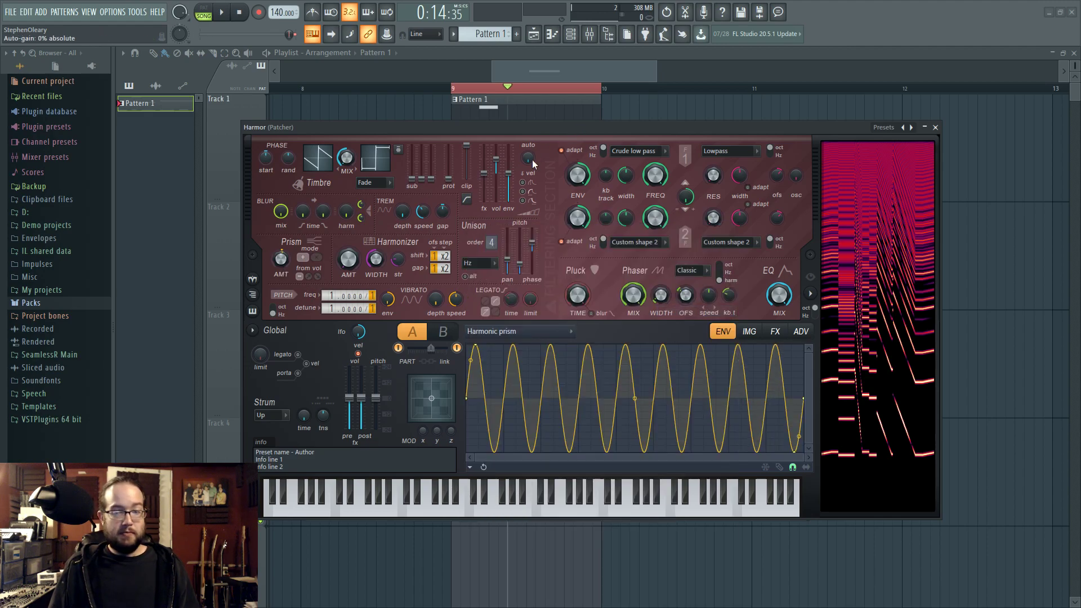
- Audition single notes and the pattern in Harmor, varying part A's prism amount while watching the spectrum
{"action": "key", "text": "z"}
{"action": "left_click_drag", "start_coordinate": [280, 259], "coordinate": [276, 262]}
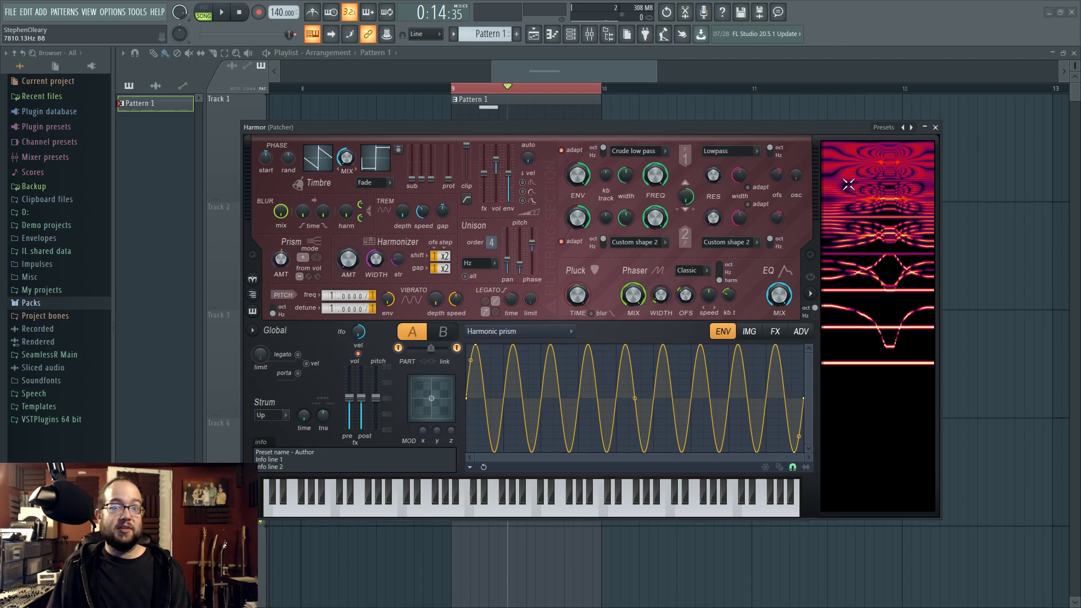
{"action": "key", "text": "space"}
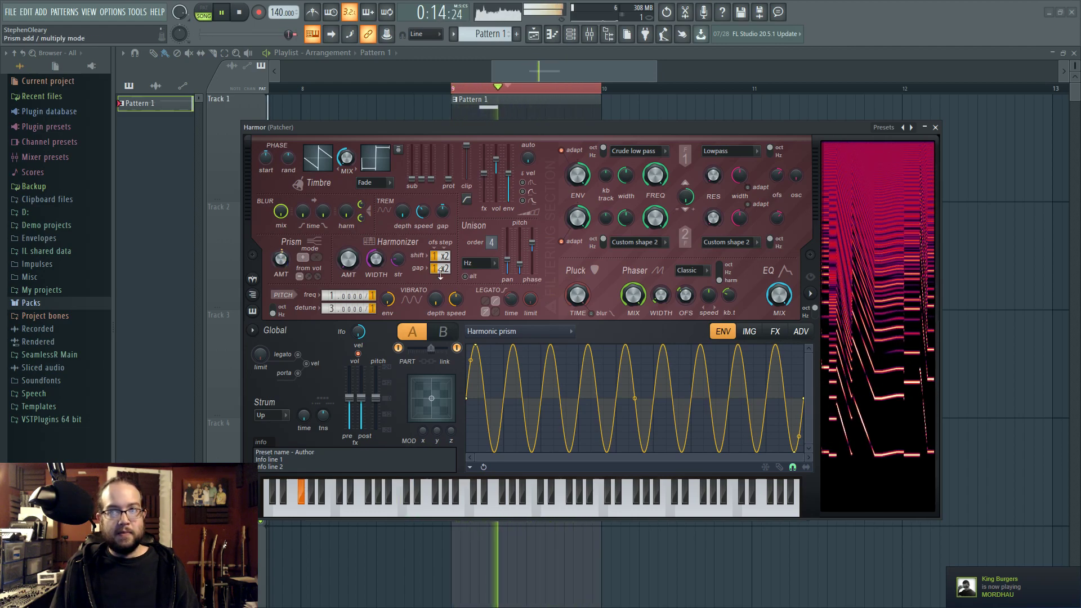
{"action": "key", "text": "space"}
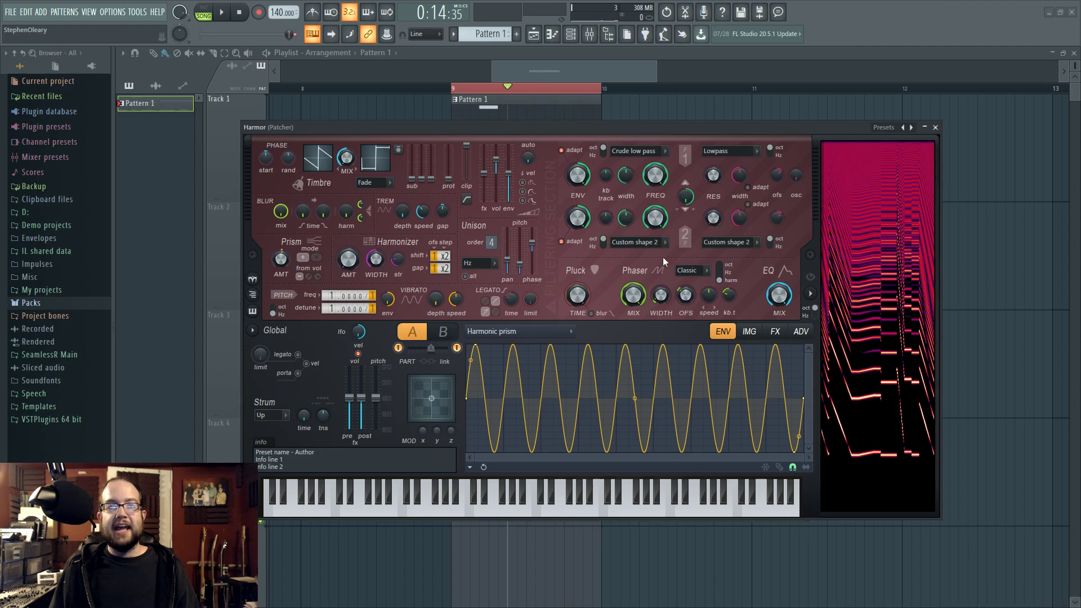
{"action": "left_click_drag", "start_coordinate": [496, 129], "coordinate": [500, 129]}
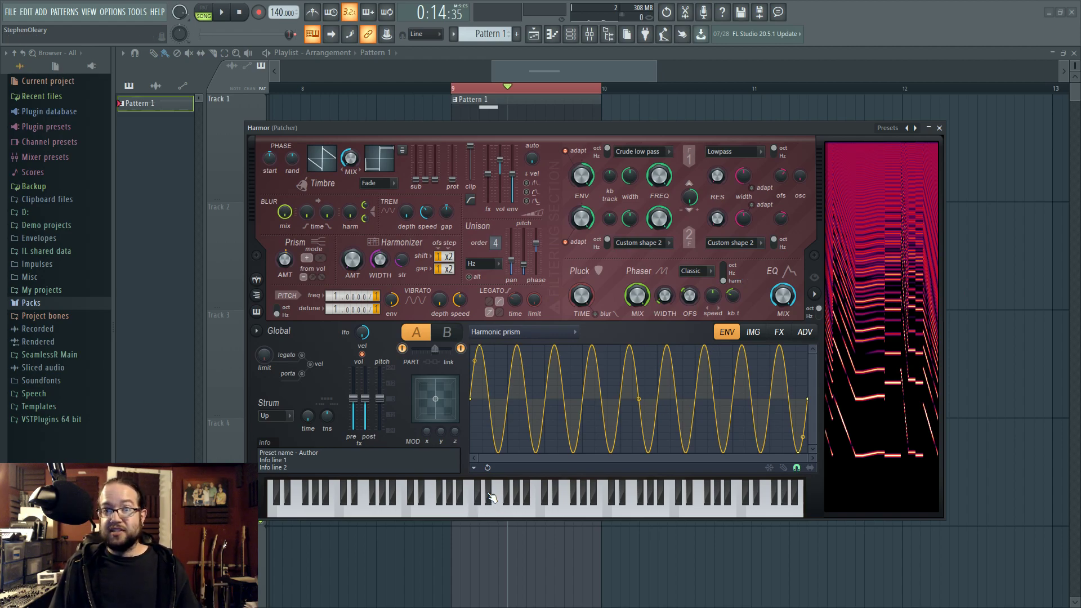
{"action": "left_click", "coordinate": [488, 498]}
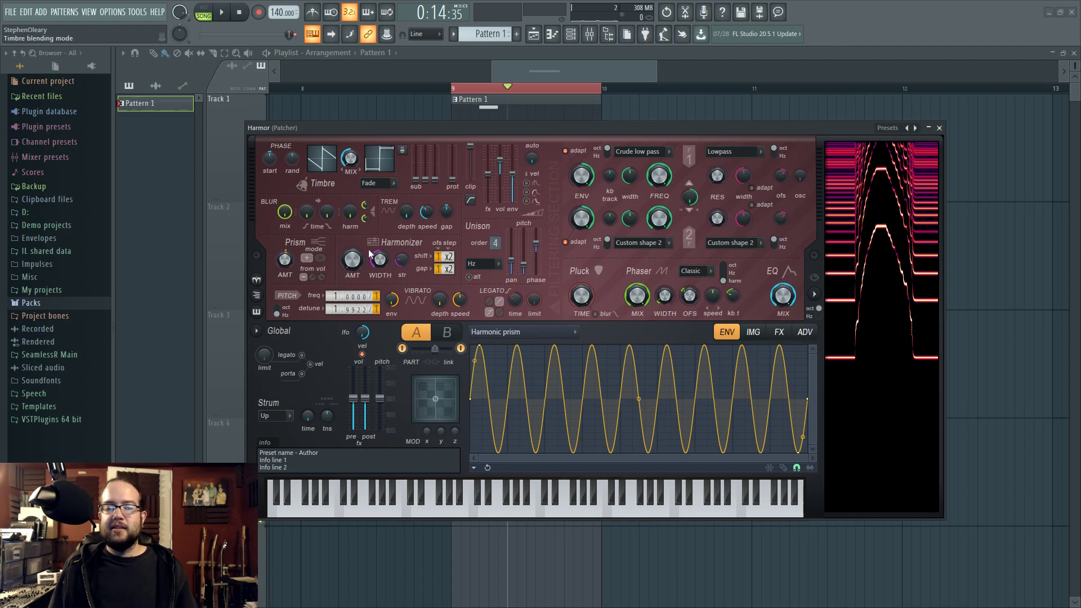
- Play the pattern with Harmor's global pitch lowered, and reset the pitch to its default
{"action": "key", "text": "space"}
{"action": "left_click_drag", "start_coordinate": [380, 398], "coordinate": [381, 422]}
{"action": "key", "text": "space"}
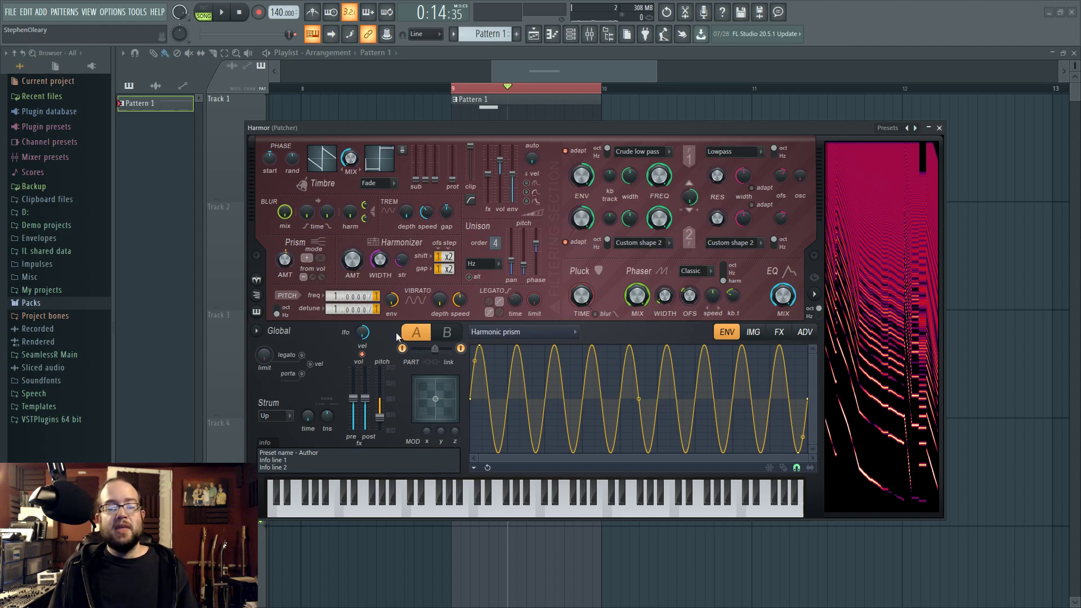
{"action": "left_click", "coordinate": [380, 405], "text": "alt"}
- Delete the F#2 slide note at 1:07 in the piano roll, lower the B3 note to F#2 and play the pattern
{"action": "left_click_drag", "start_coordinate": [560, 139], "coordinate": [554, 243]}
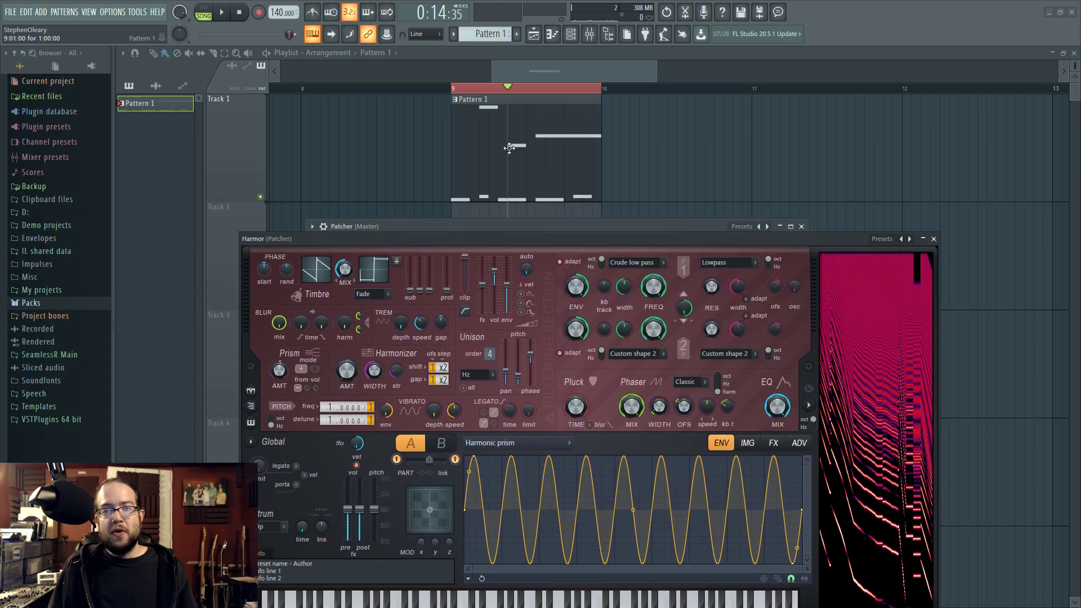
{"action": "double_click", "coordinate": [512, 157]}
{"action": "left_click_drag", "start_coordinate": [350, 242], "coordinate": [628, 181]}
{"action": "scroll", "coordinate": [255, 321], "scroll_direction": "up", "scroll_amount": 4}
{"action": "right_click", "coordinate": [353, 415]}
{"action": "key", "text": "space"}
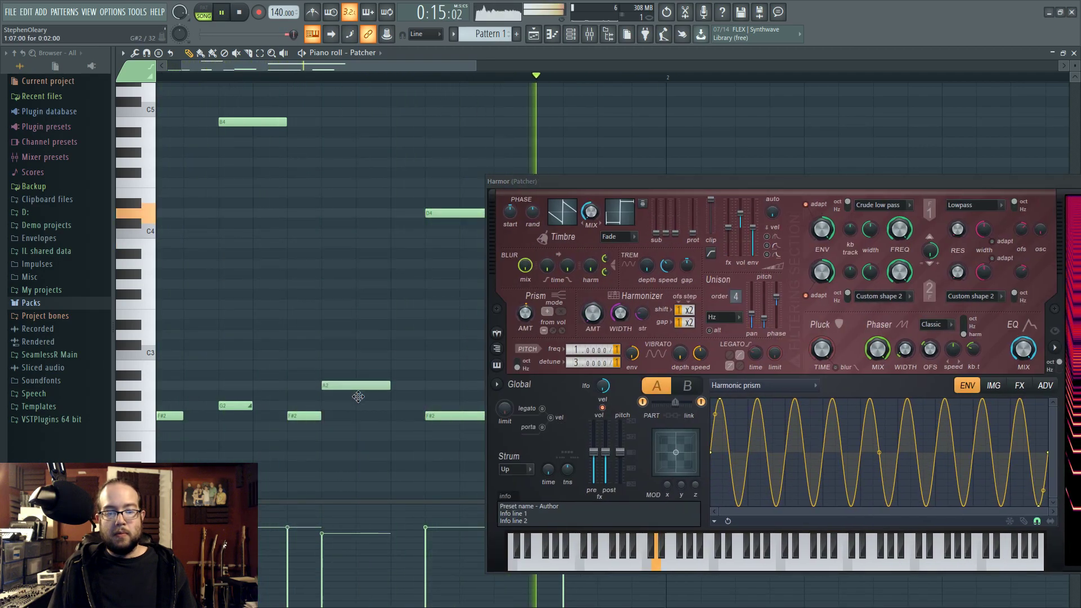
{"action": "left_click_drag", "start_coordinate": [355, 243], "coordinate": [355, 416]}
{"action": "left_click_drag", "start_coordinate": [599, 182], "coordinate": [391, 123]}
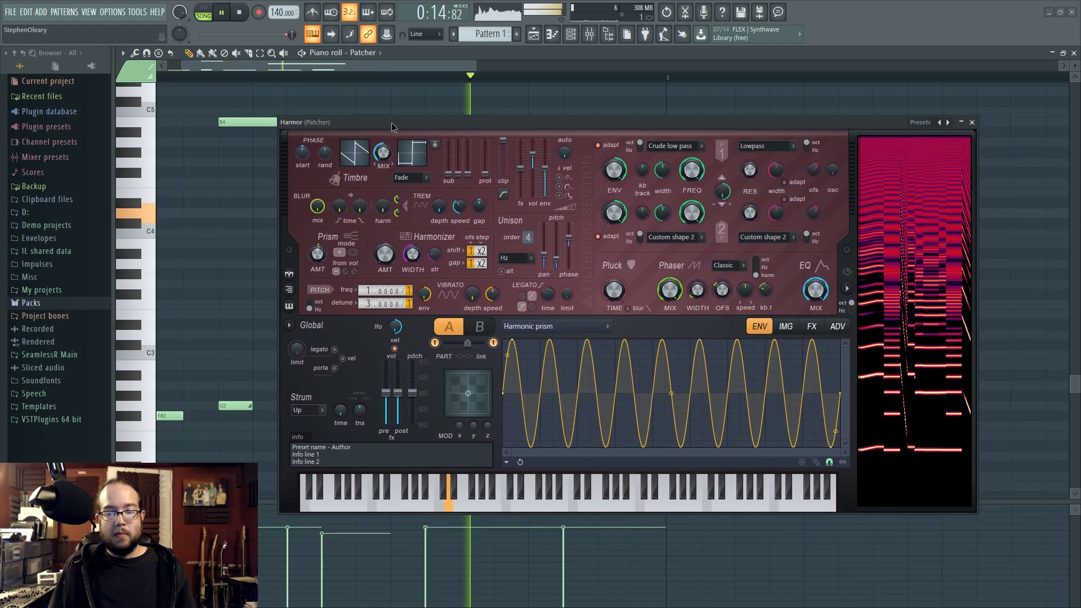
{"action": "key", "text": "space"}
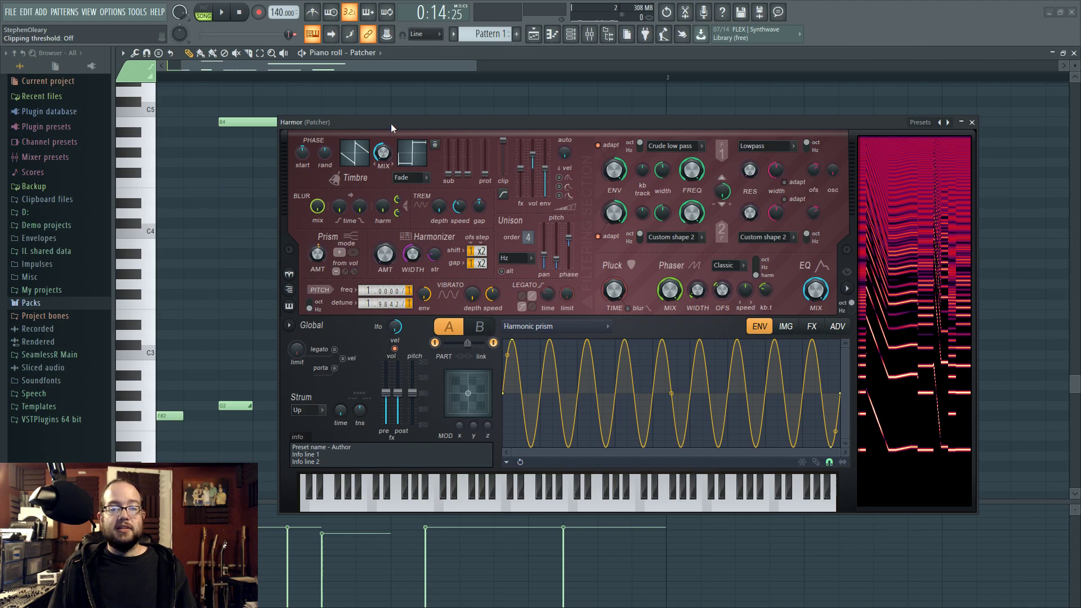
- Raise the F#2 note at 1:07 to F4 and add a G2 slide note beneath it
{"action": "left_click_drag", "start_coordinate": [393, 128], "coordinate": [678, 138]}
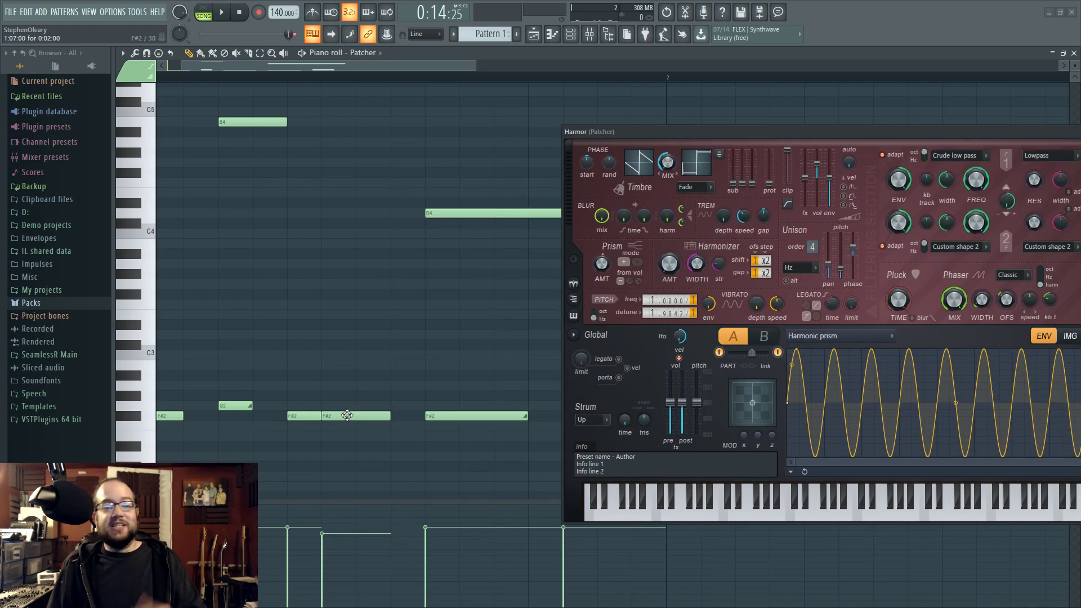
{"action": "left_click_drag", "start_coordinate": [347, 415], "coordinate": [345, 183]}
{"action": "left_click", "coordinate": [325, 406]}
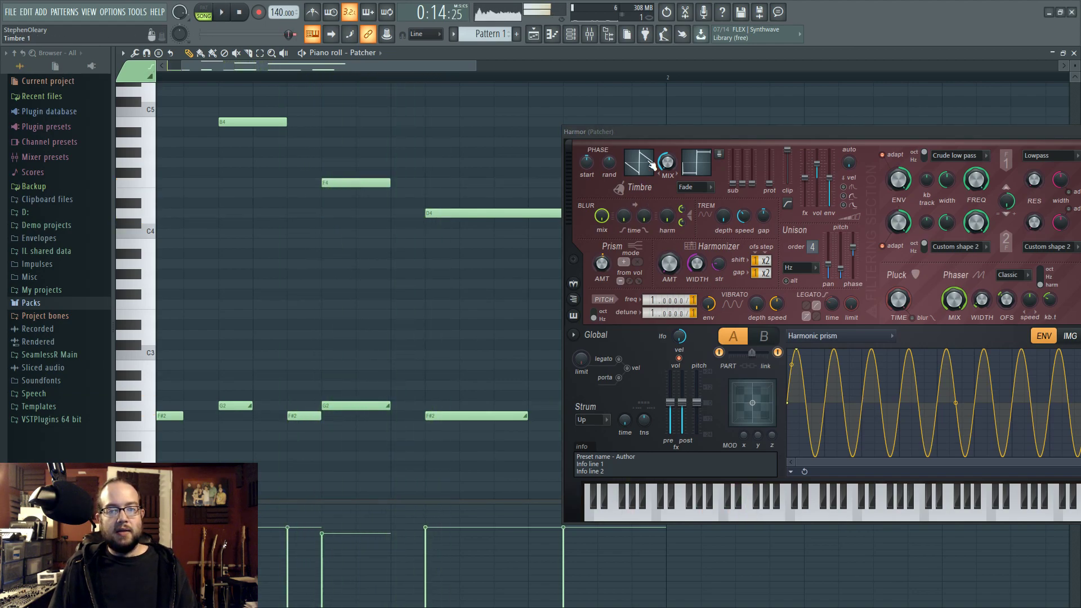
- Examine the spectrum in Harmor and show the envelope of part A's unison pitch thickness
{"action": "left_click_drag", "start_coordinate": [654, 132], "coordinate": [309, 107]}
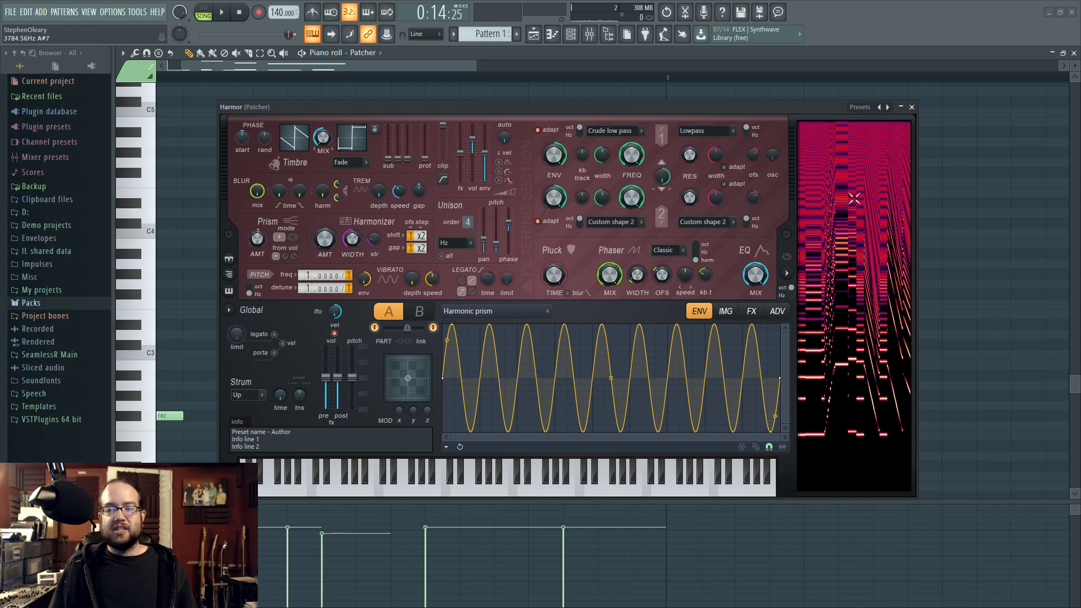
{"action": "right_click", "coordinate": [497, 251]}
{"action": "left_click", "coordinate": [543, 269]}
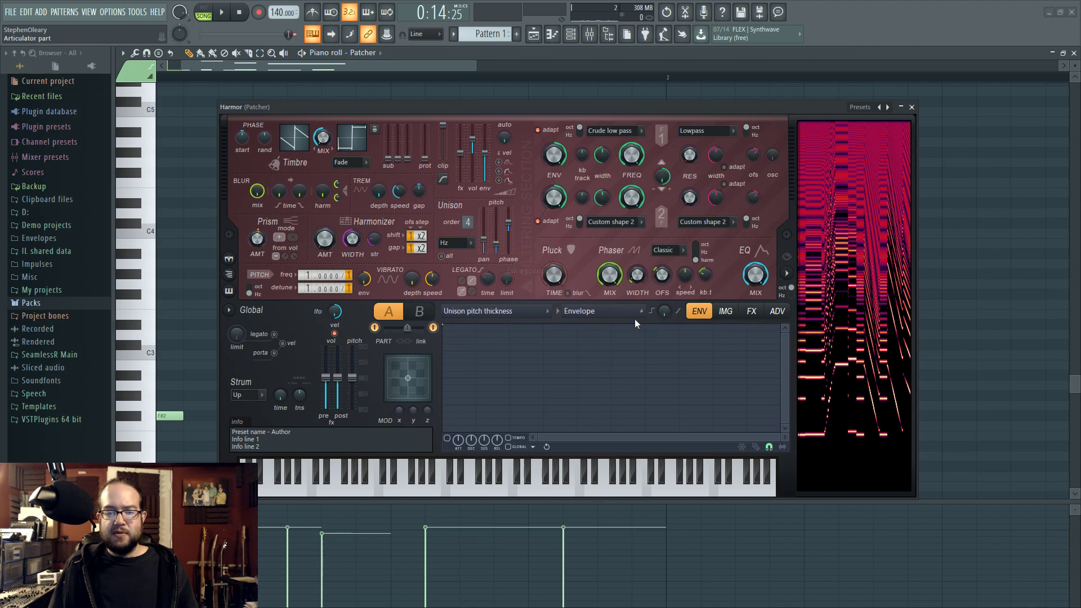
- Show the random mapping of Harmor's unison phase for parts A and B, and view part A's effects settings
{"action": "right_click", "coordinate": [508, 225]}
{"action": "left_click", "coordinate": [553, 242]}
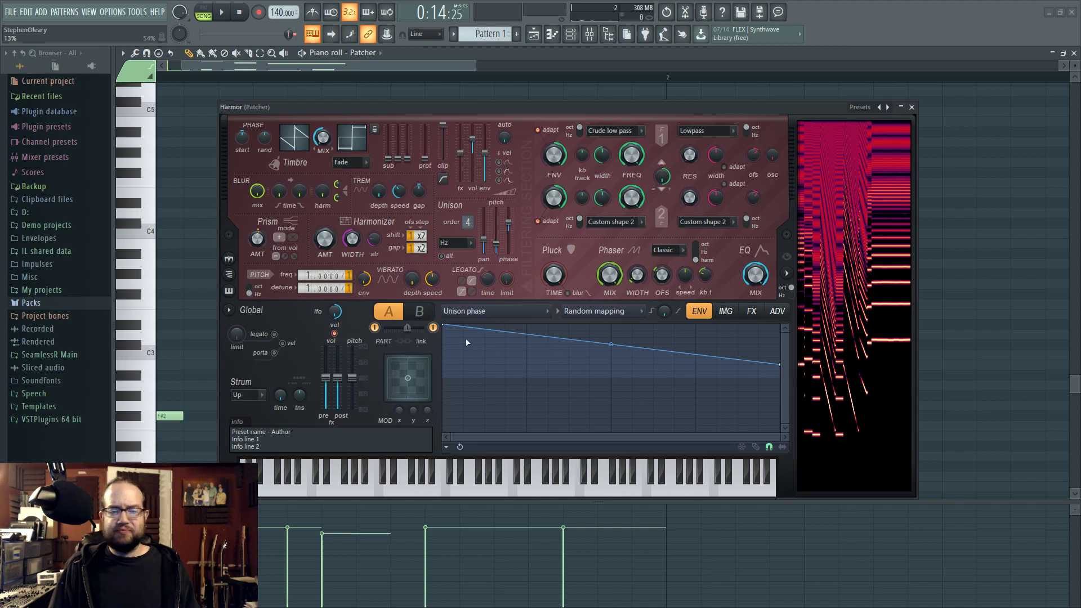
{"action": "left_click", "coordinate": [429, 314]}
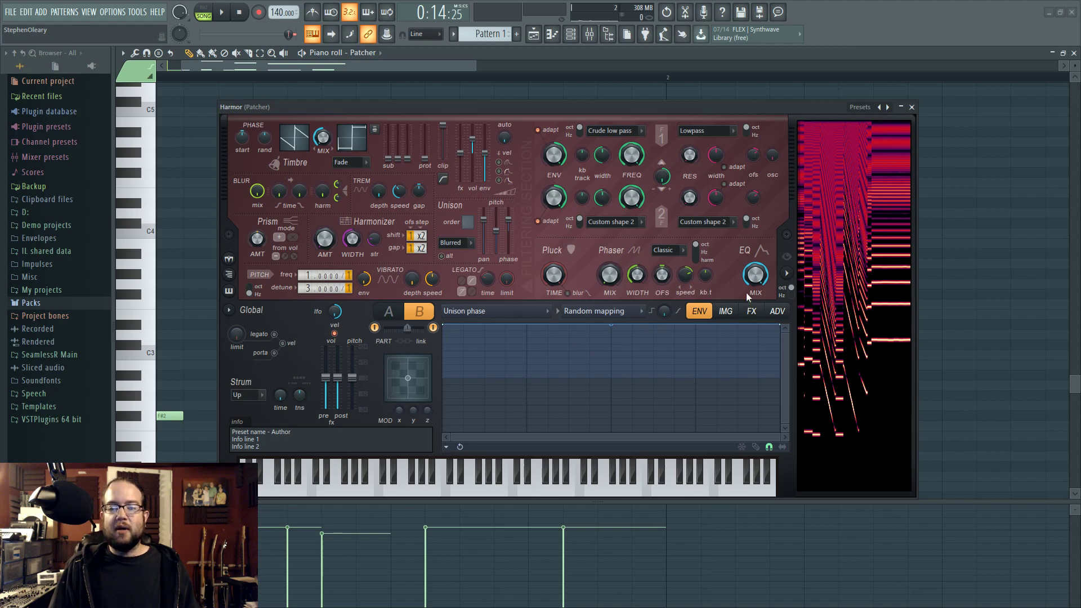
{"action": "left_click", "coordinate": [394, 315]}
{"action": "left_click", "coordinate": [751, 311]}
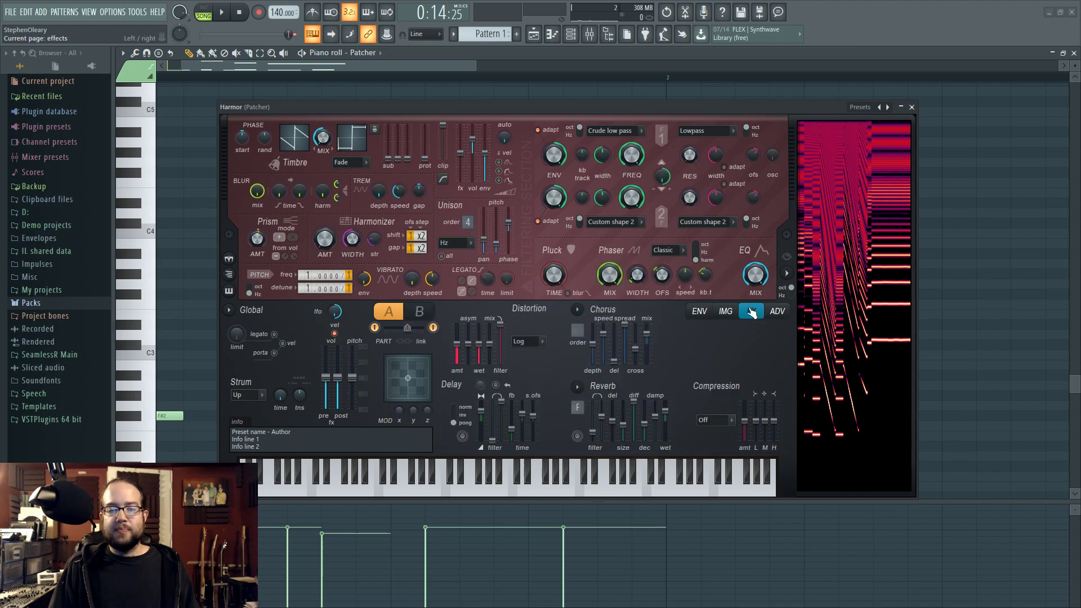
- Close Harmor and open Fruity Delay 3 from the Patcher map
{"action": "left_click", "coordinate": [911, 107]}
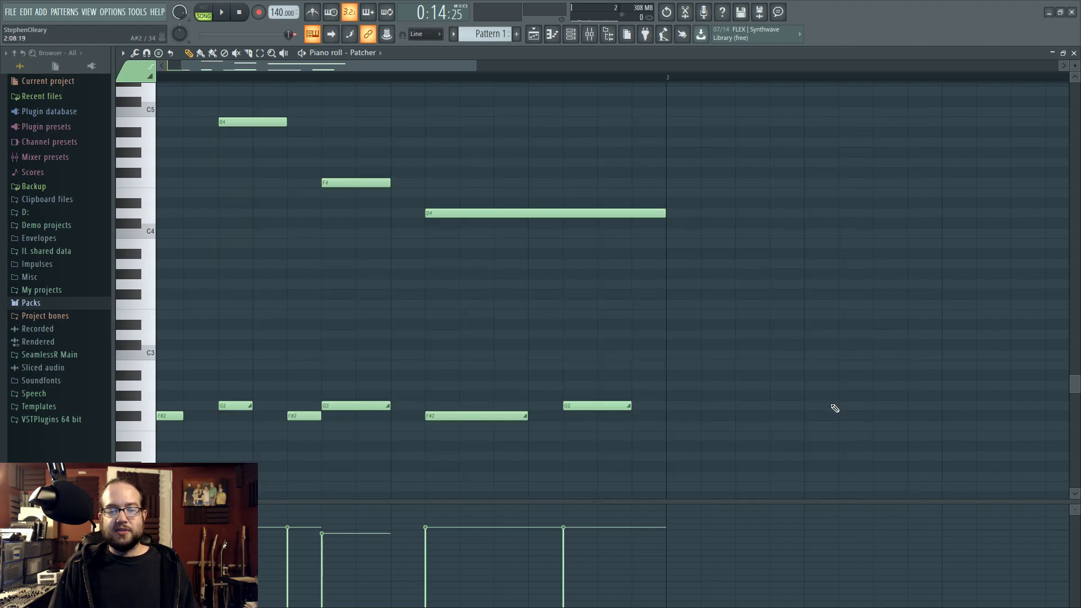
{"action": "left_click", "coordinate": [570, 34]}
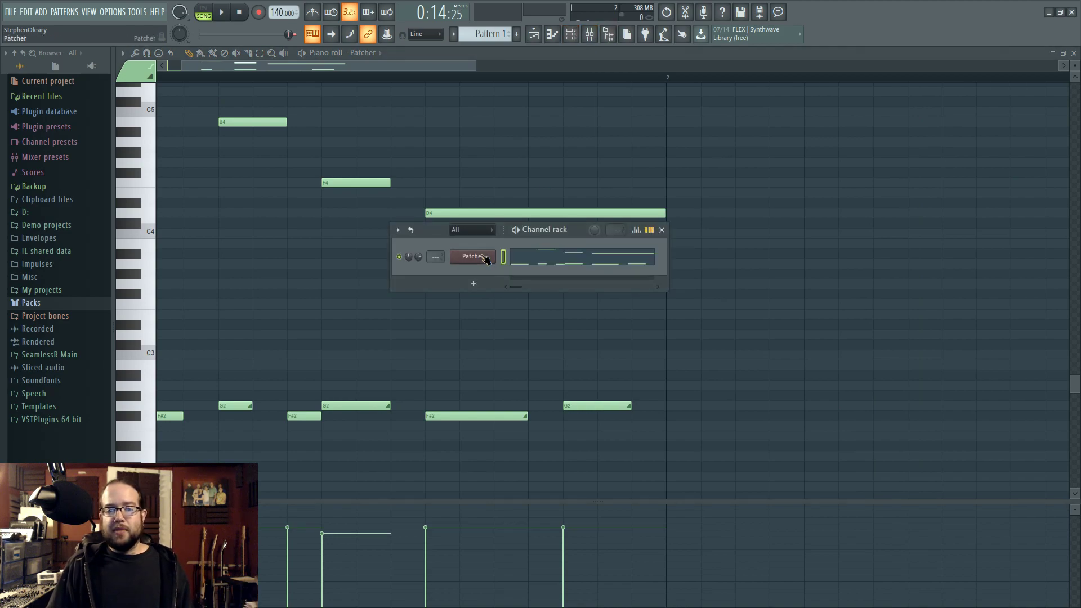
{"action": "left_click", "coordinate": [473, 257]}
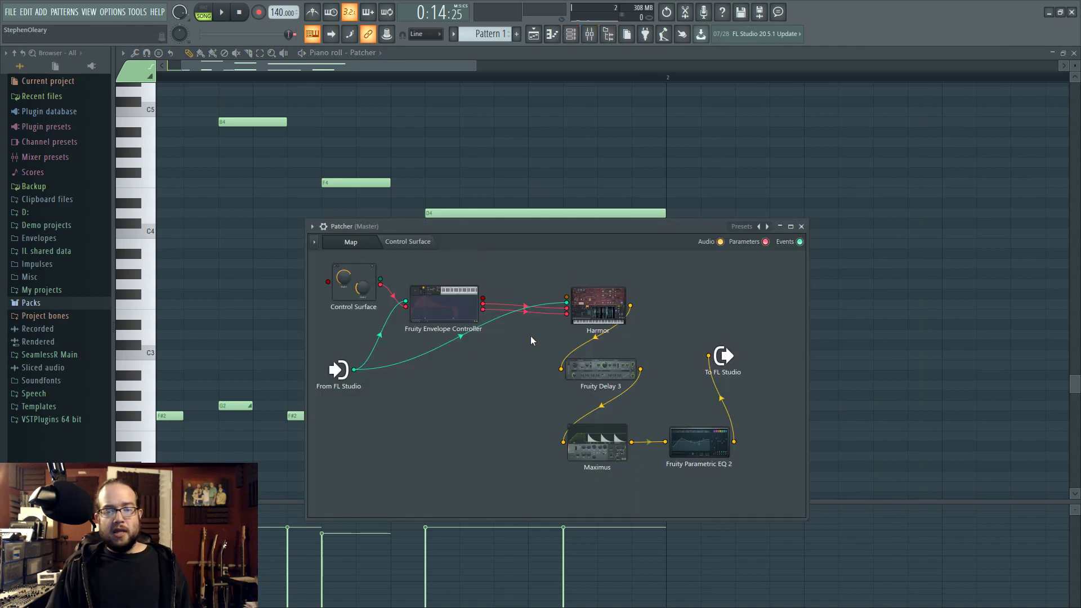
{"action": "left_click", "coordinate": [613, 377]}
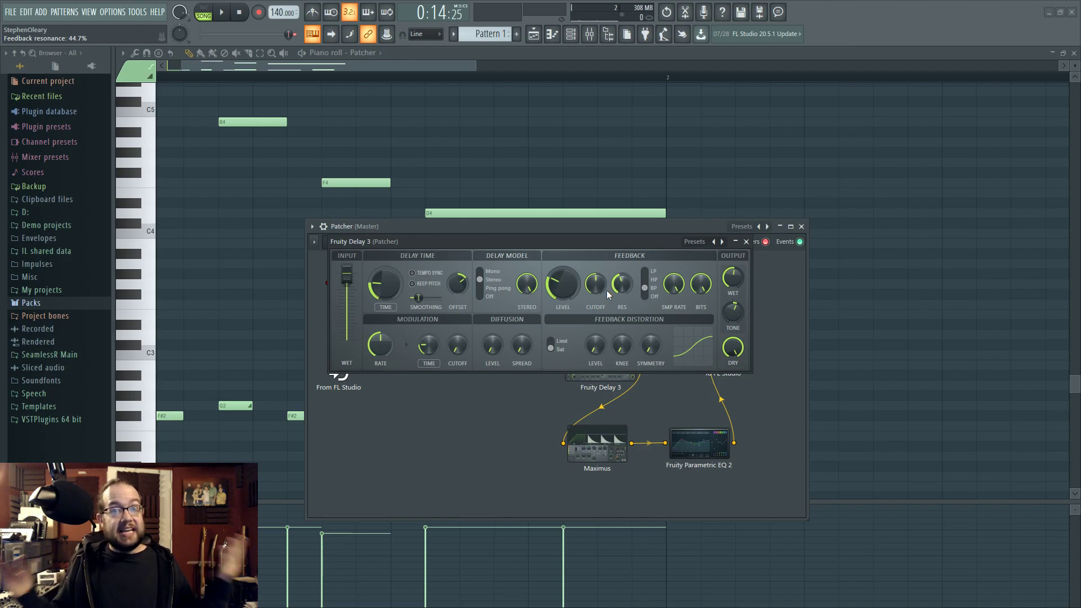
{"action": "left_click", "coordinate": [745, 242]}
{"action": "left_click", "coordinate": [629, 377]}
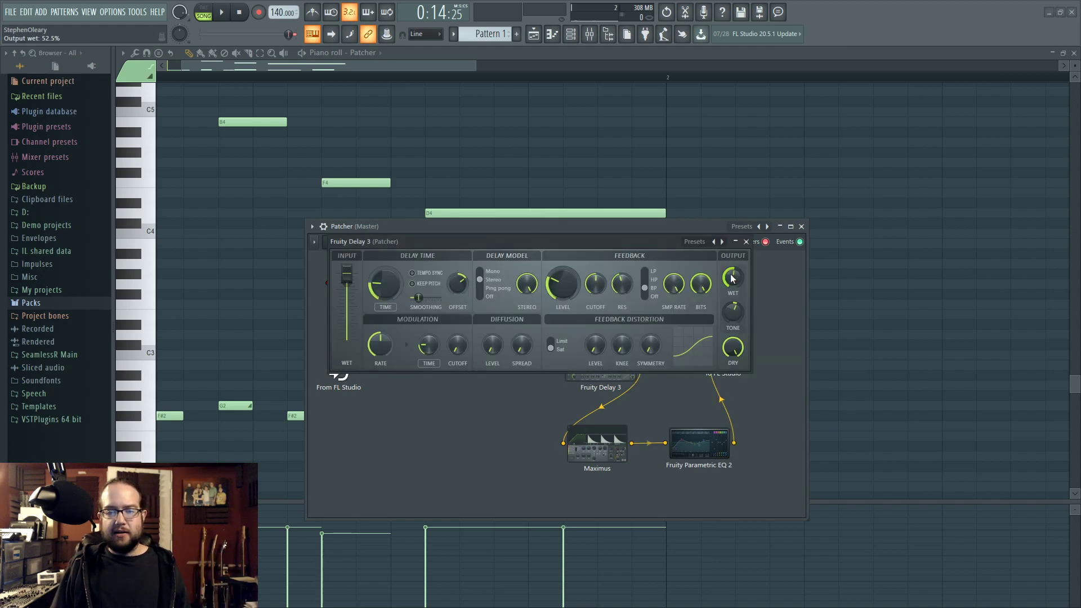
- Play the pattern with Fruity Delay 3's output wet at 0%, raise it back to about 53%, and close the delay
{"action": "key", "text": "space"}
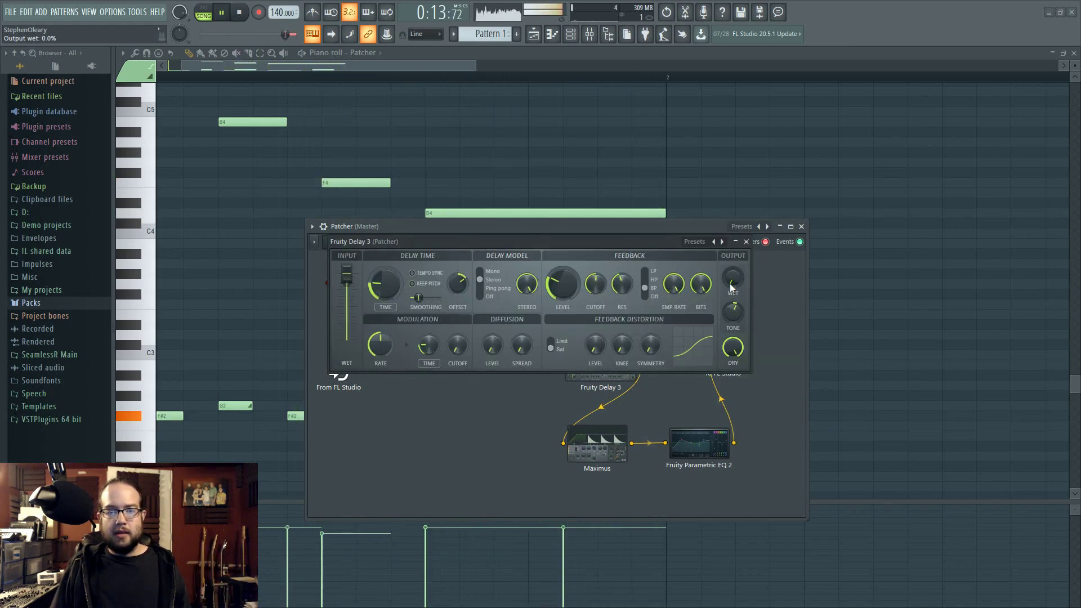
{"action": "left_click_drag", "start_coordinate": [735, 286], "coordinate": [735, 259]}
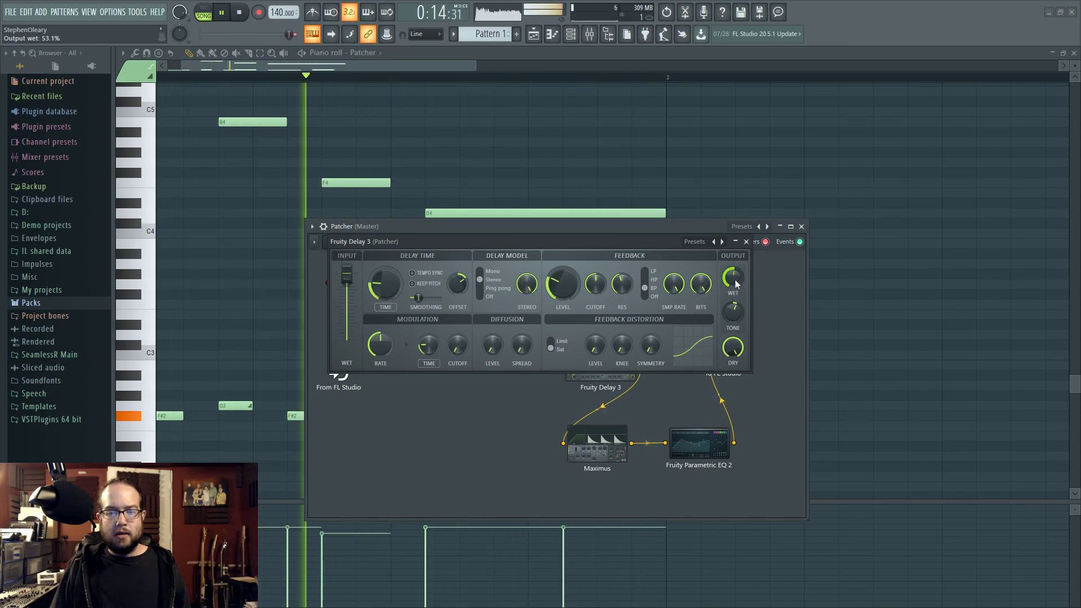
{"action": "key", "text": "space"}
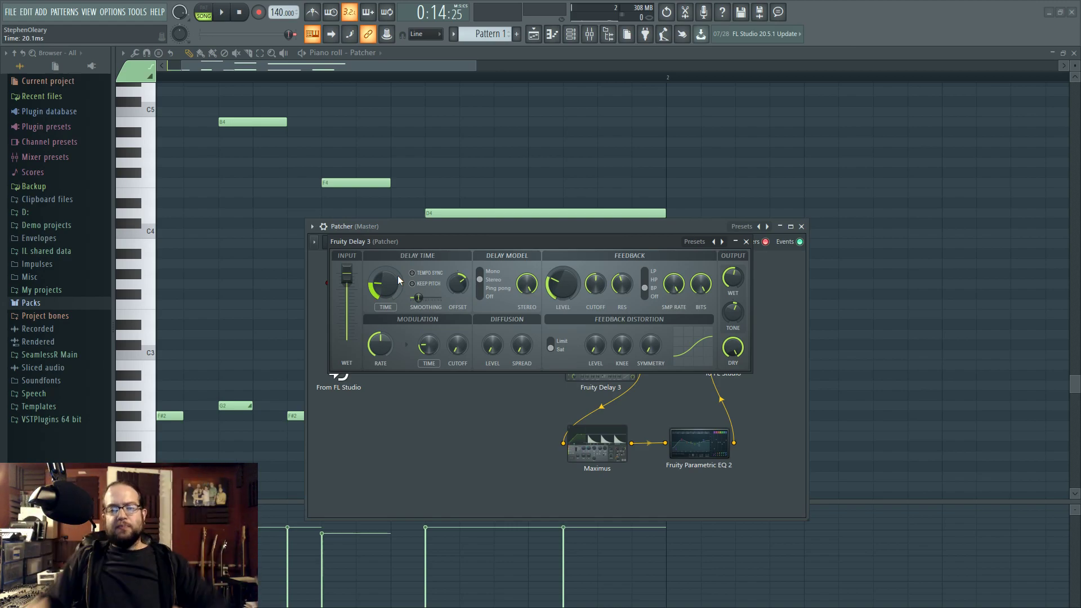
{"action": "left_click", "coordinate": [746, 242]}
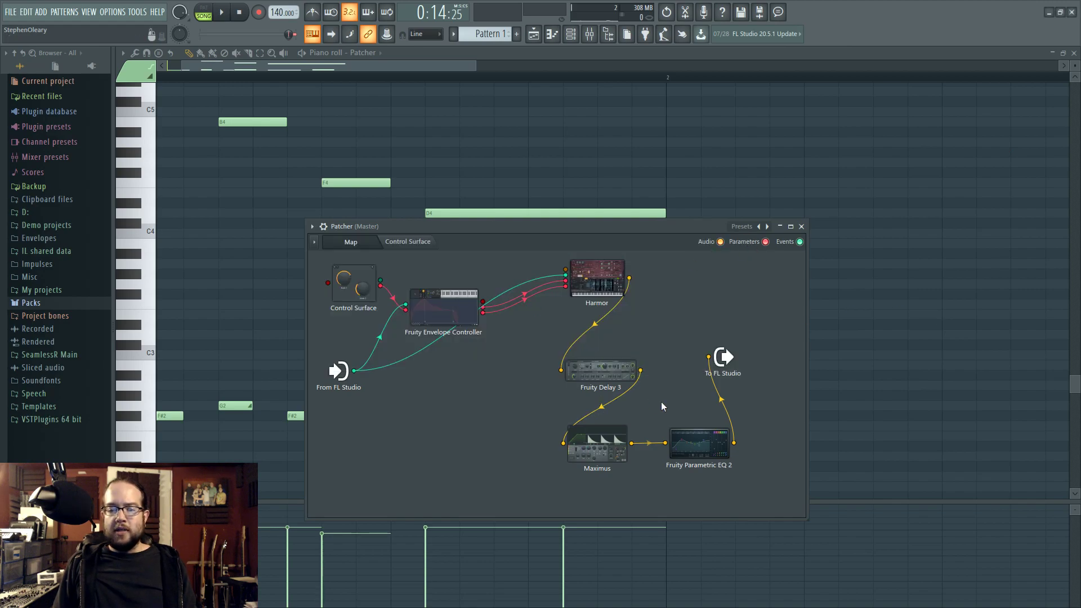
- Play the pattern while examining Maximus's low, high and master bands, and view the curve in Fruity Parametric EQ 2
{"action": "left_click", "coordinate": [605, 459]}
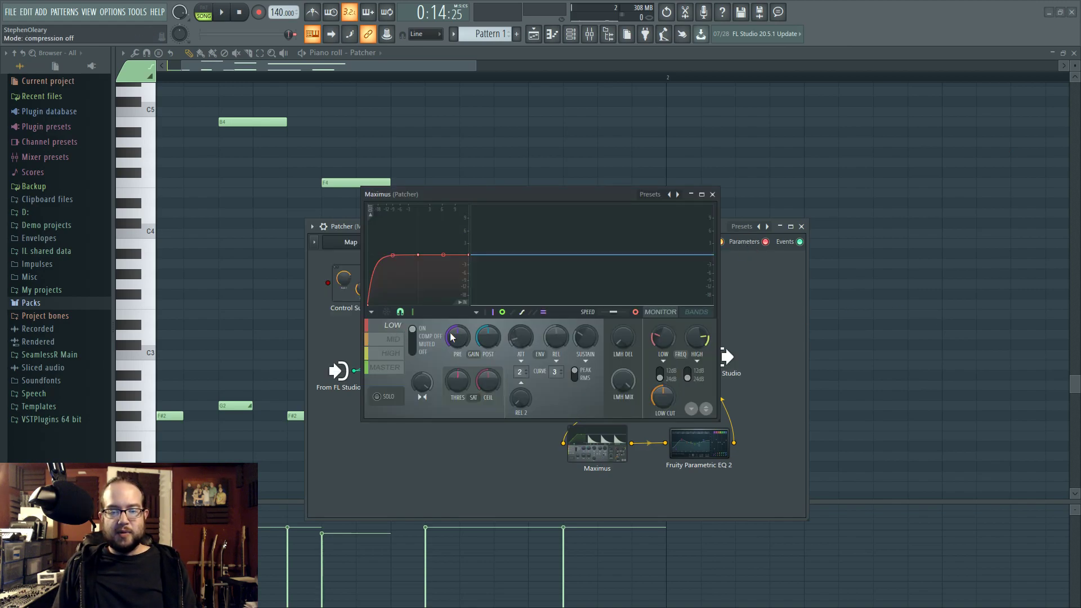
{"action": "key", "text": "space"}
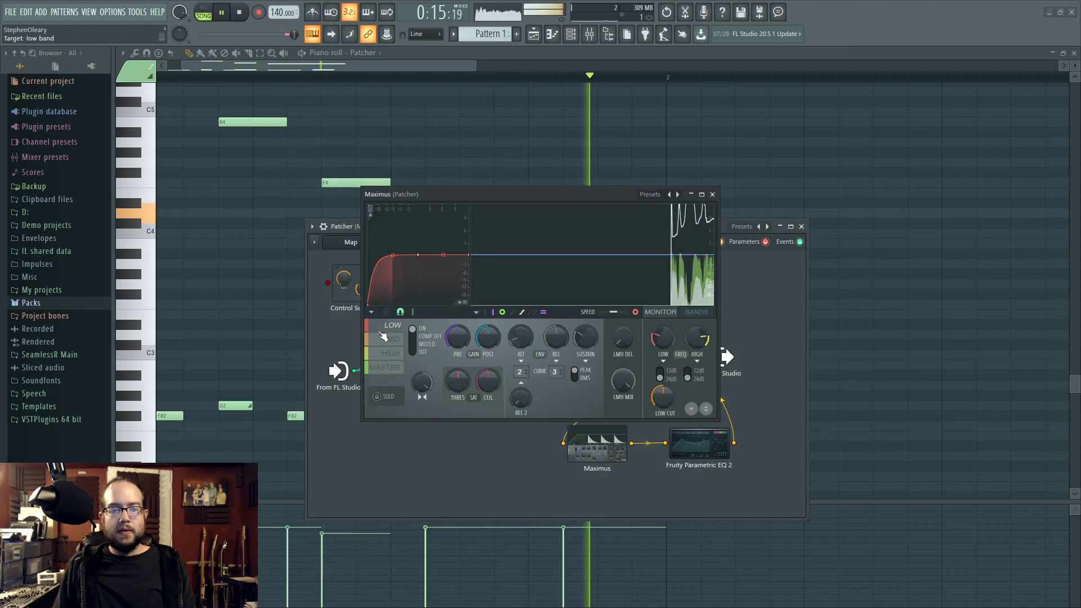
{"action": "left_click", "coordinate": [395, 353]}
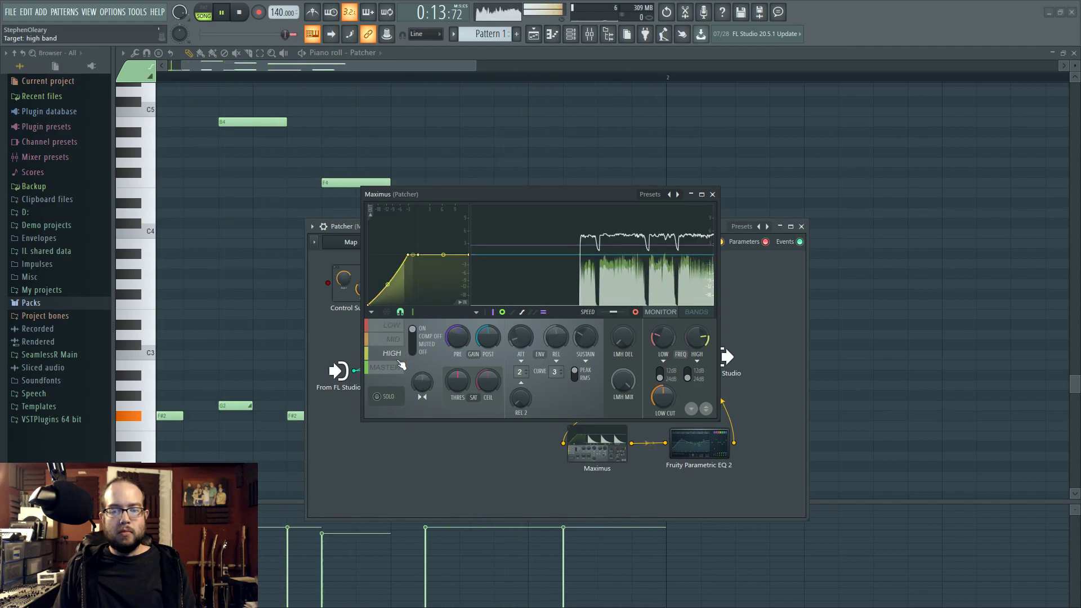
{"action": "key", "text": "space"}
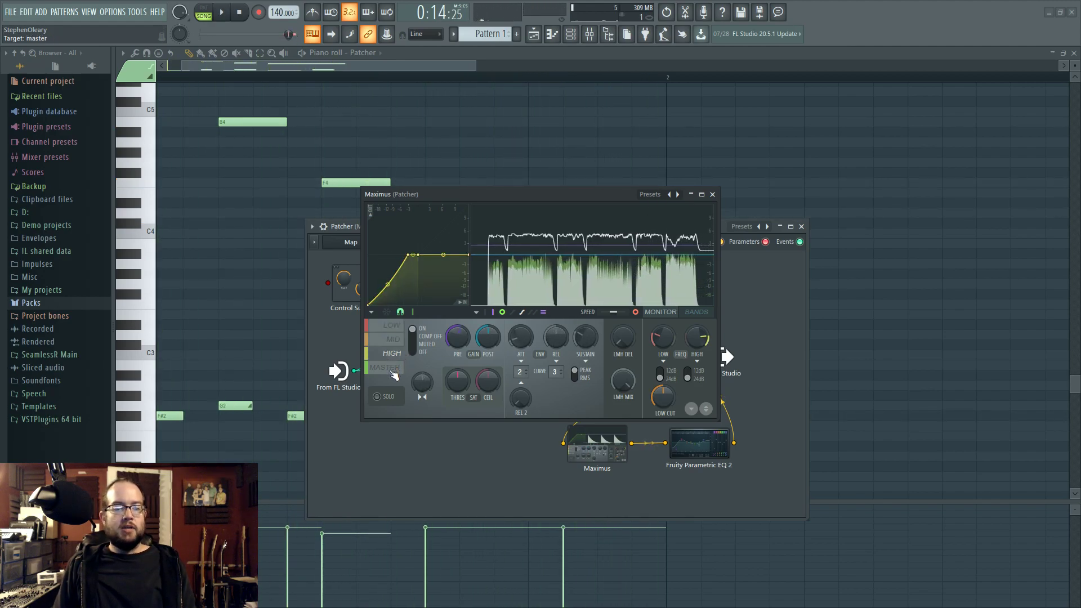
{"action": "left_click", "coordinate": [393, 370]}
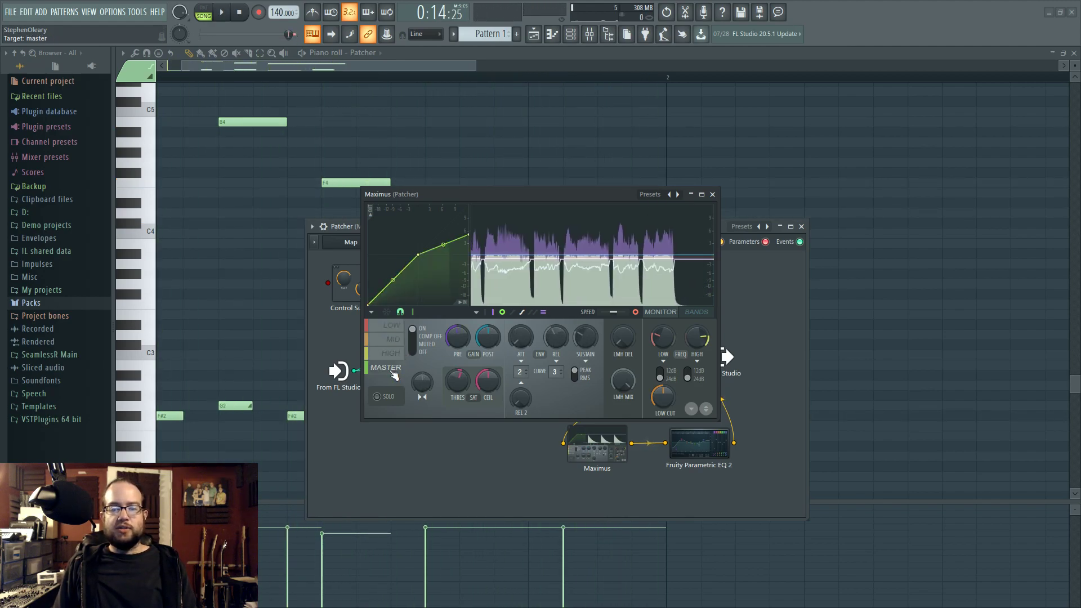
{"action": "left_click", "coordinate": [713, 195]}
{"action": "left_click", "coordinate": [698, 445]}
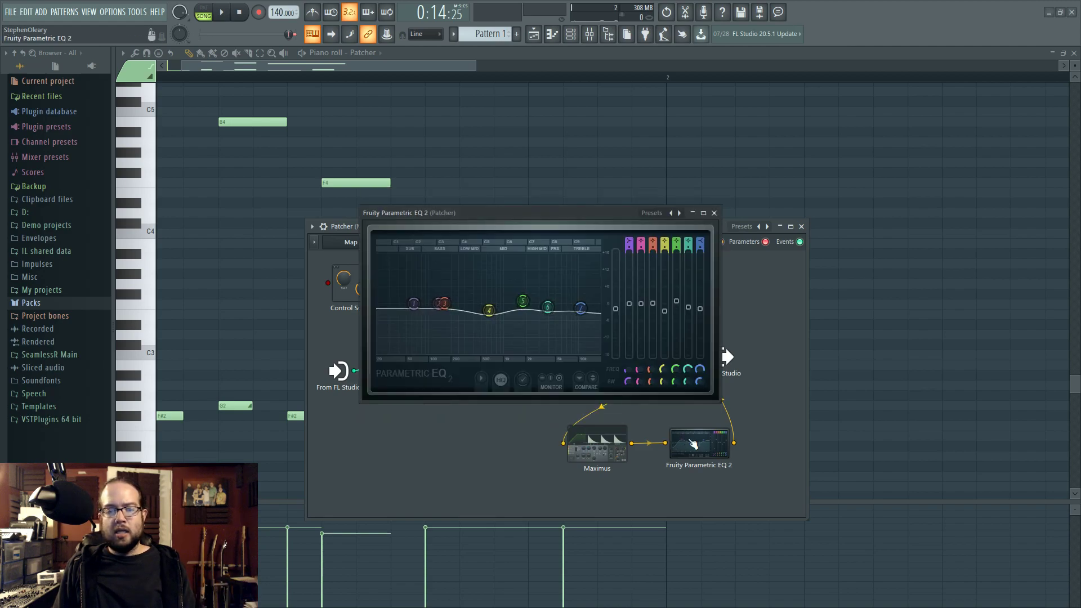
{"action": "left_click", "coordinate": [713, 214]}
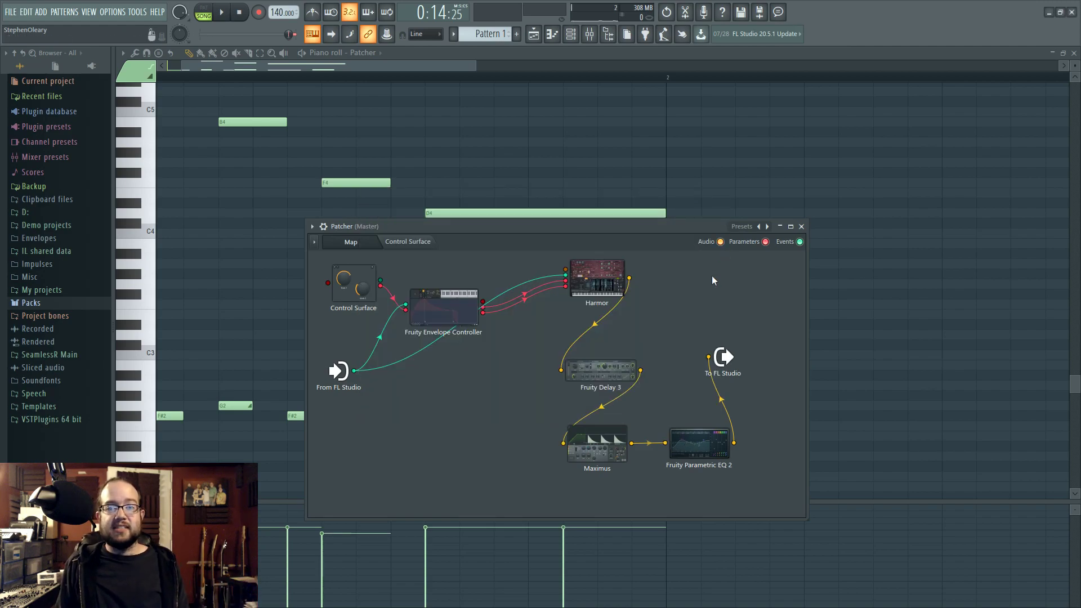
- Reopen Harmor from the Patcher map, show the playlist behind it and move the Harmor window slightly down
{"action": "left_click", "coordinate": [586, 286]}
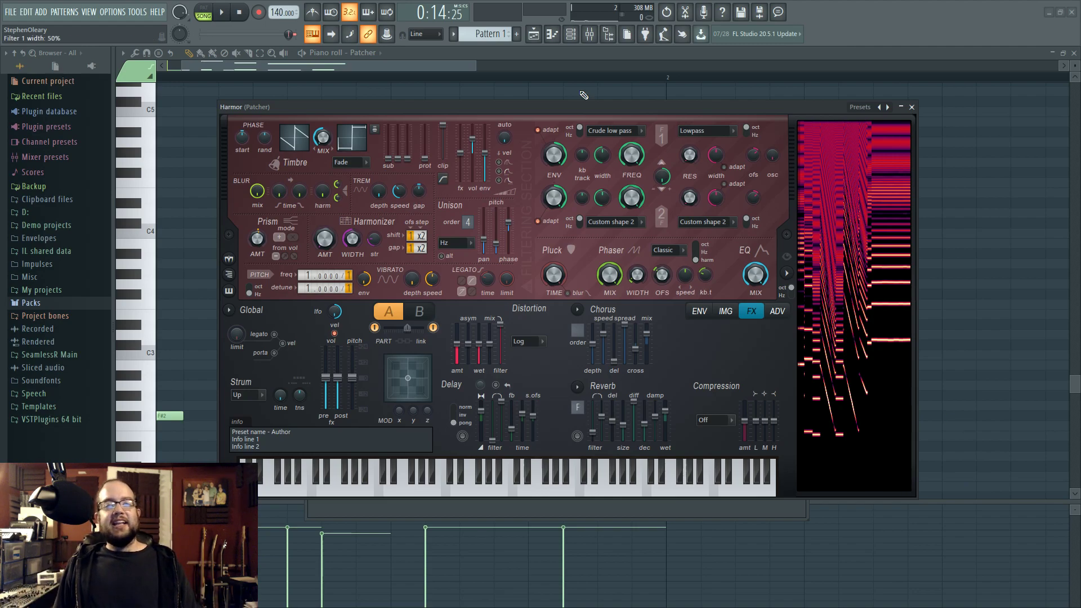
{"action": "key", "text": "F5"}
{"action": "left_click_drag", "start_coordinate": [608, 114], "coordinate": [622, 149]}
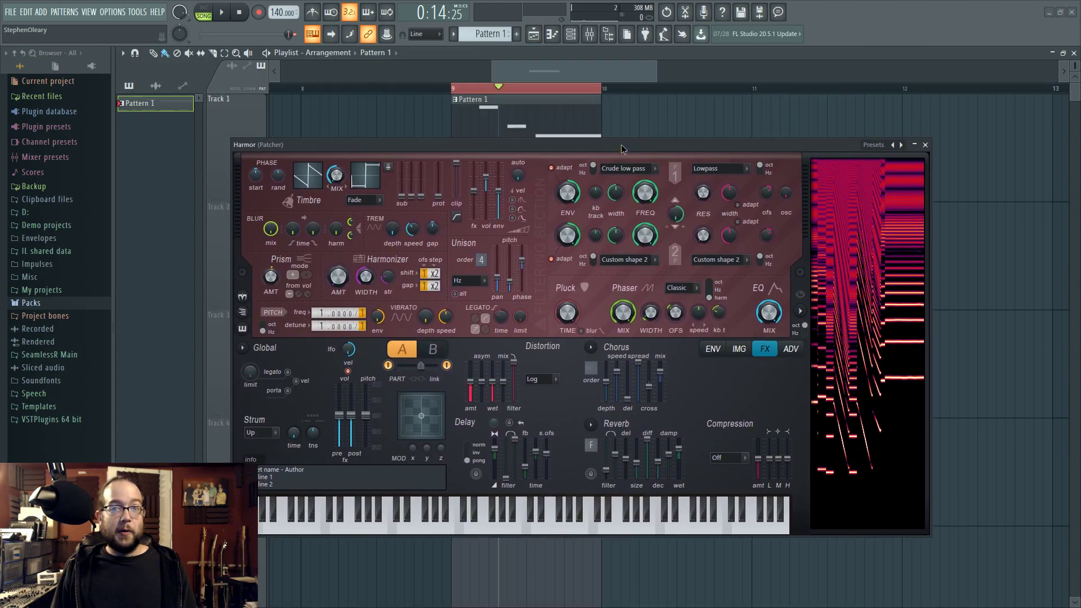